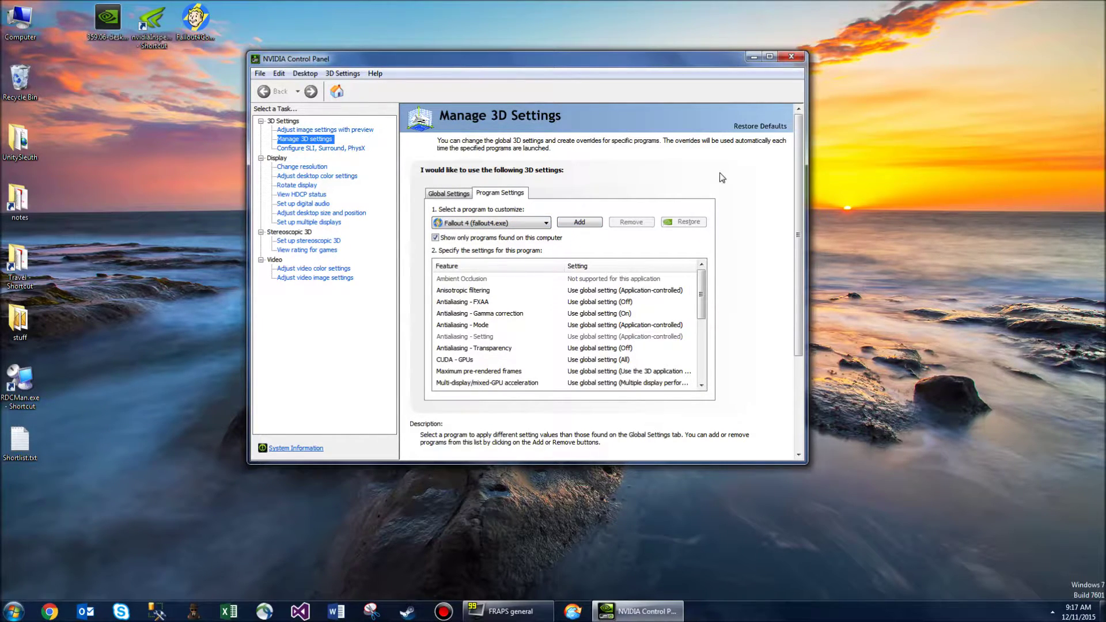
Close NVIDIA Control Panel and launch NVIDIA Inspector from the desktop
click(793, 57)
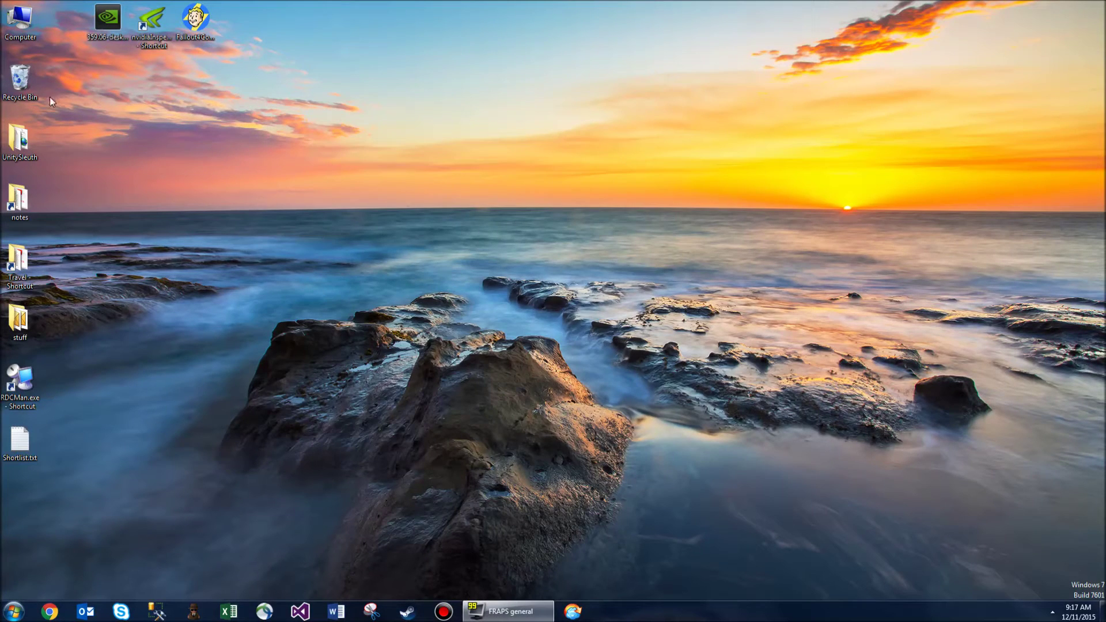
click(156, 41)
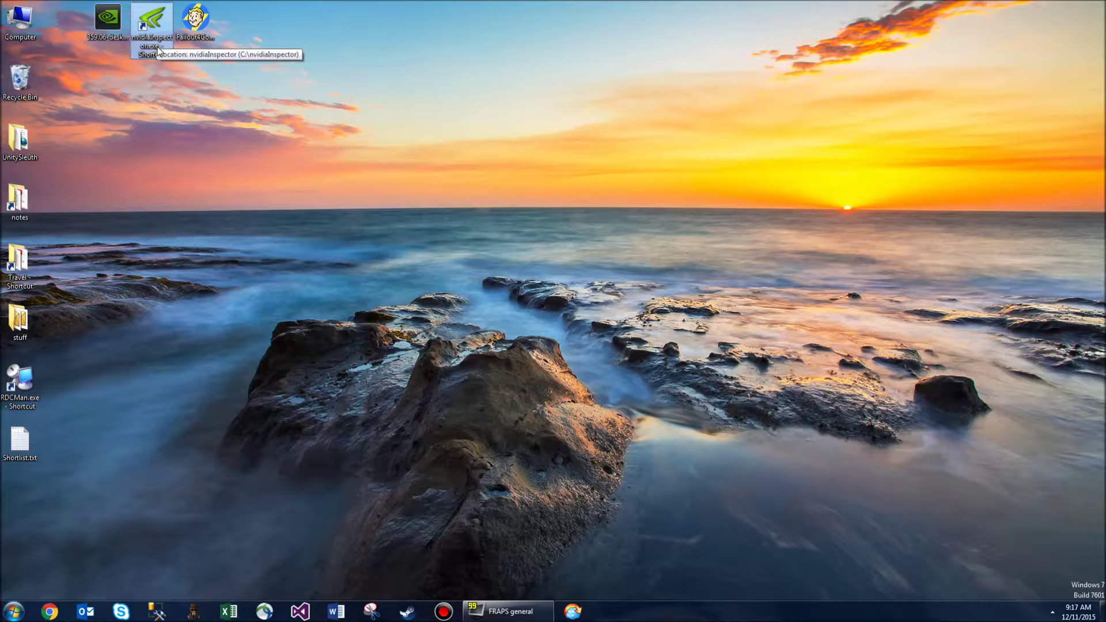
double_click(159, 51)
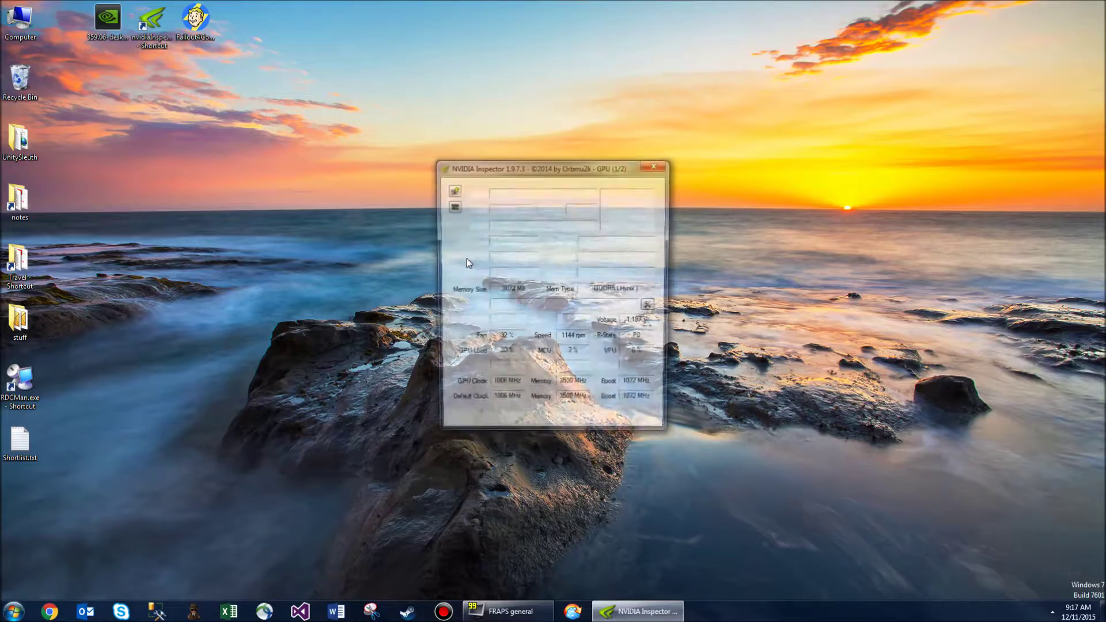
drag(565, 170, 722, 111)
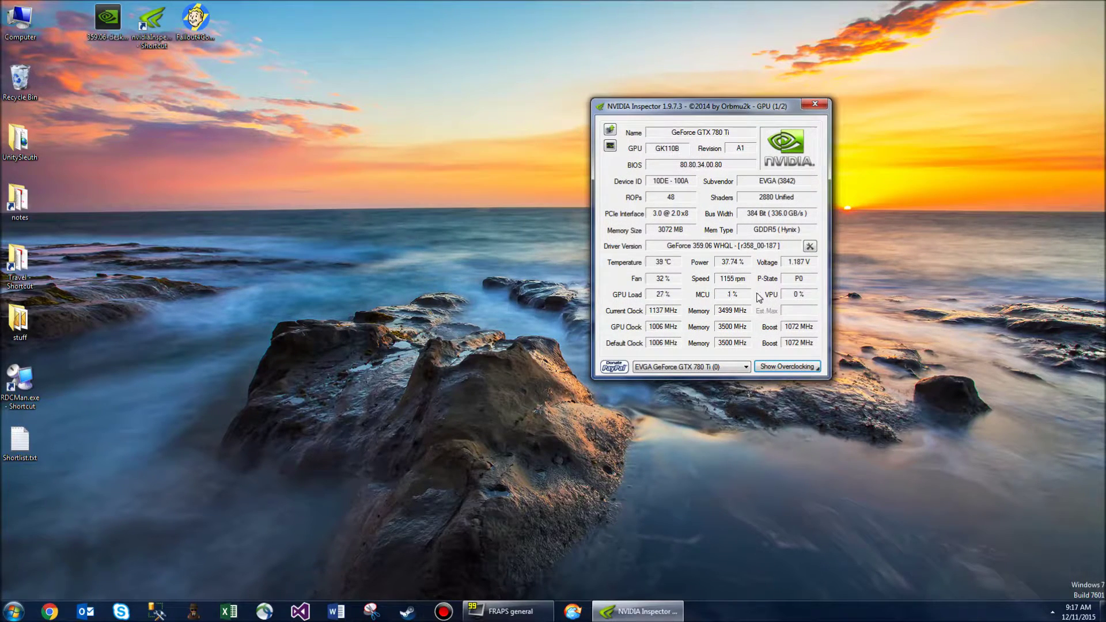
View the list of installed graphics cards and open the driver profile settings
click(748, 367)
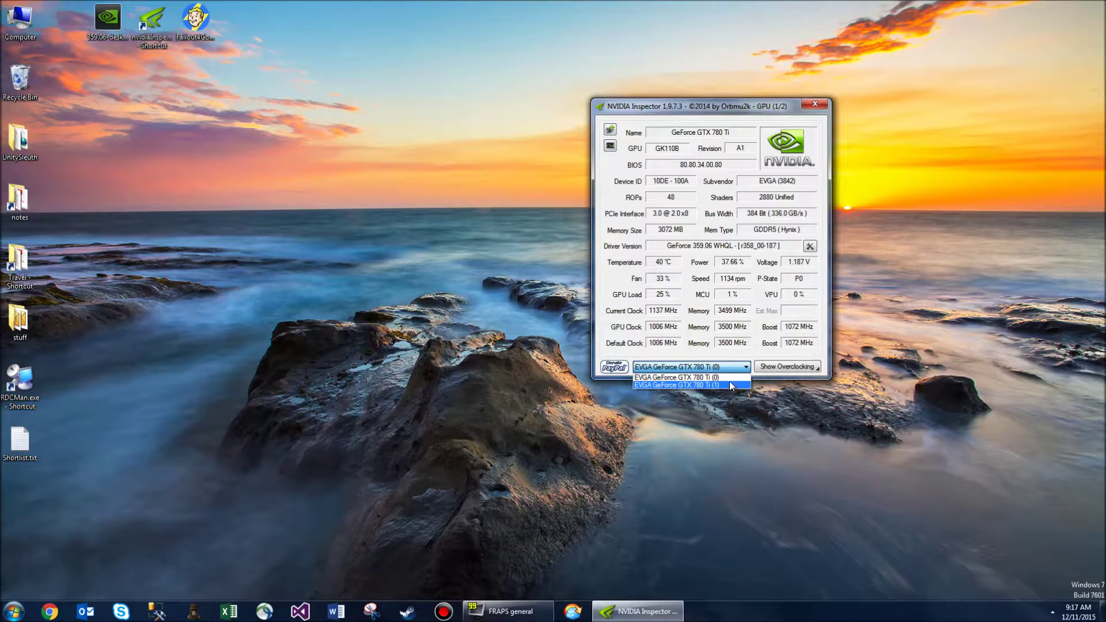
click(755, 291)
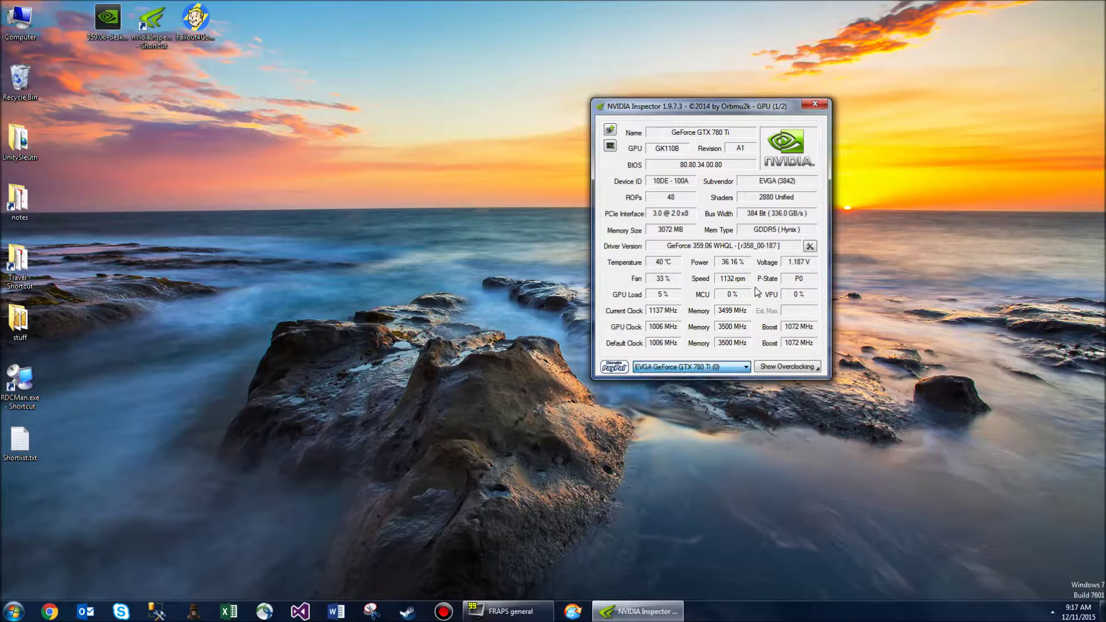
click(810, 247)
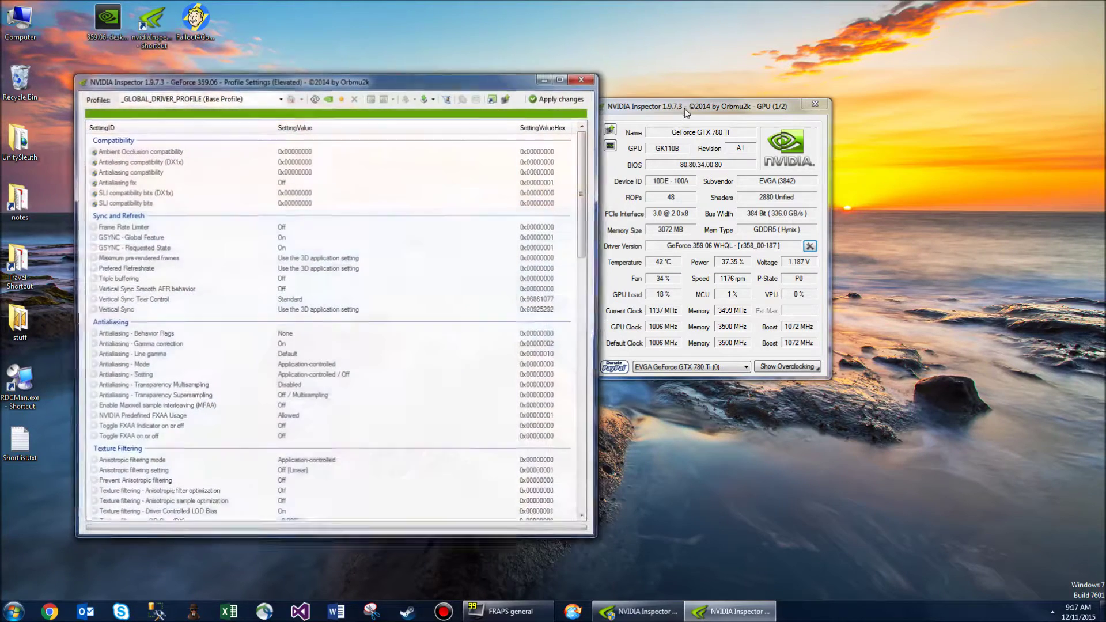
drag(411, 84, 390, 61)
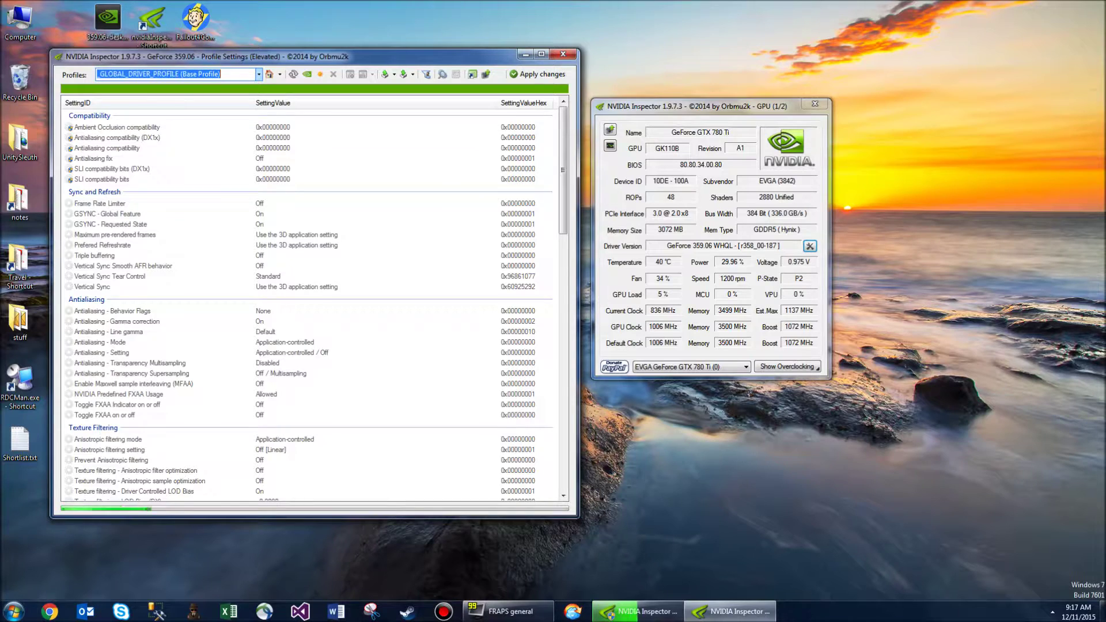
Find and load the Fallout 4 driver profile
text(fallout)
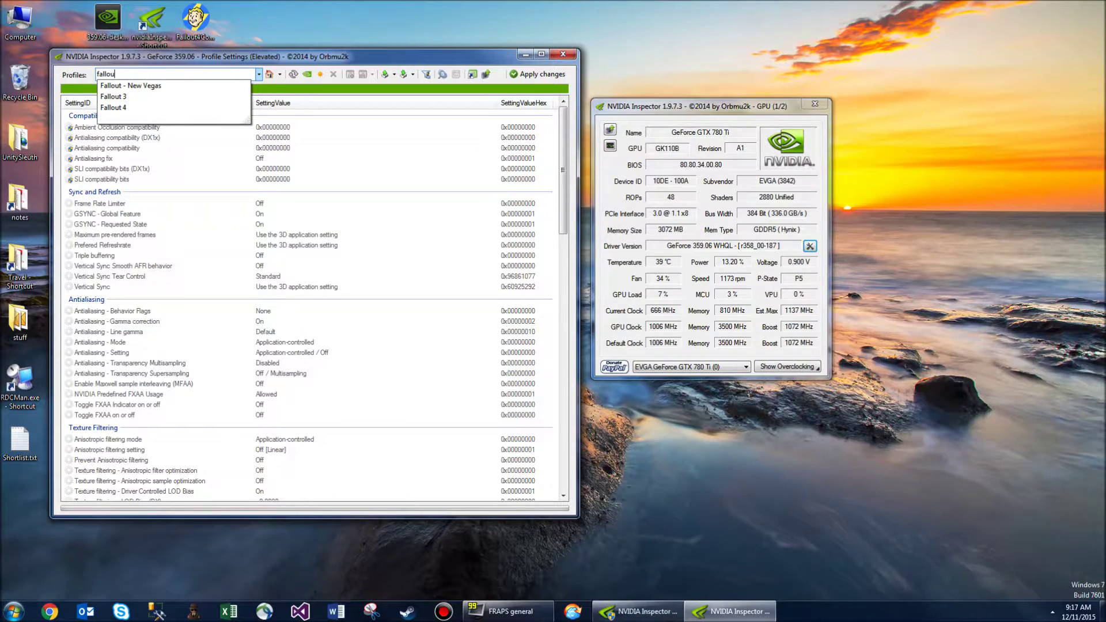
key(Down)
key(Down)
key(Down)
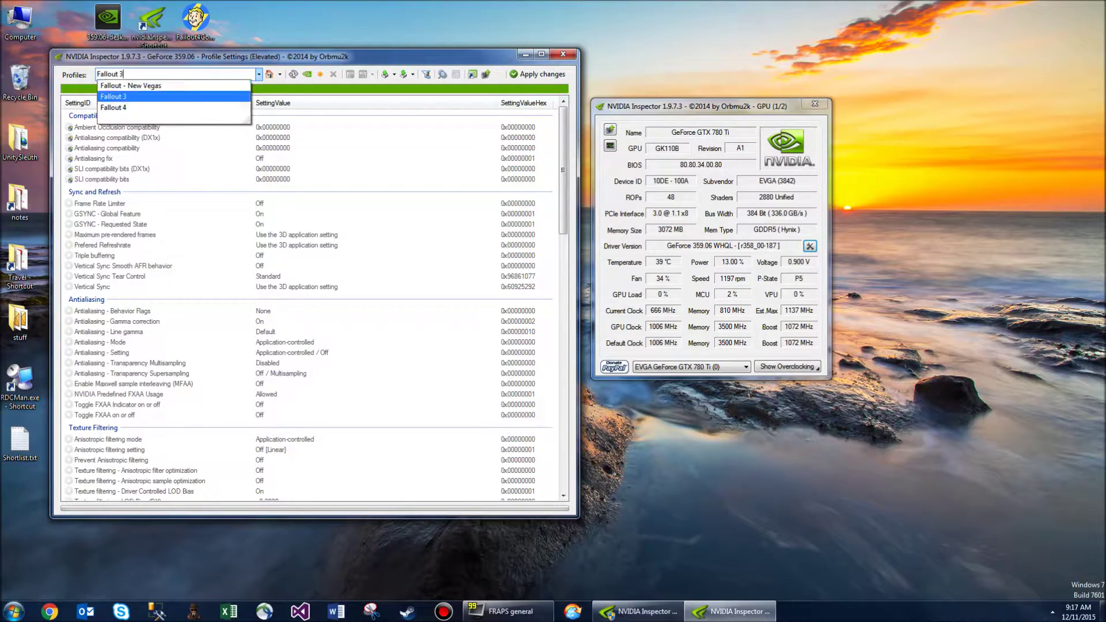
key(Return)
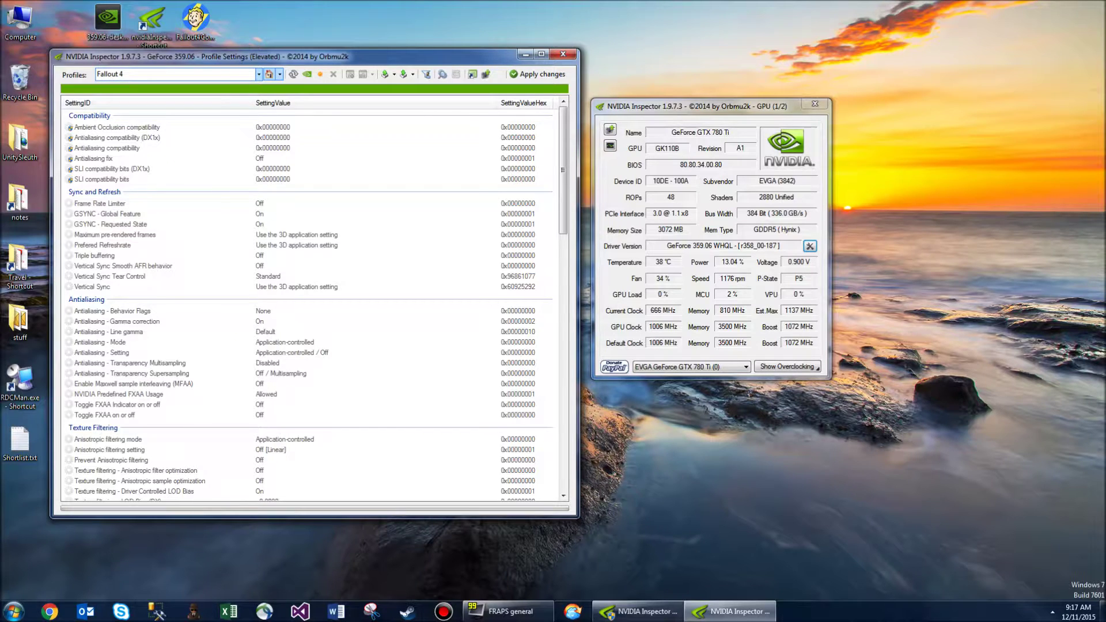
Restore the Fallout 4 profile to NVIDIA defaults, apply the changes and close NVIDIA Inspector
click(307, 75)
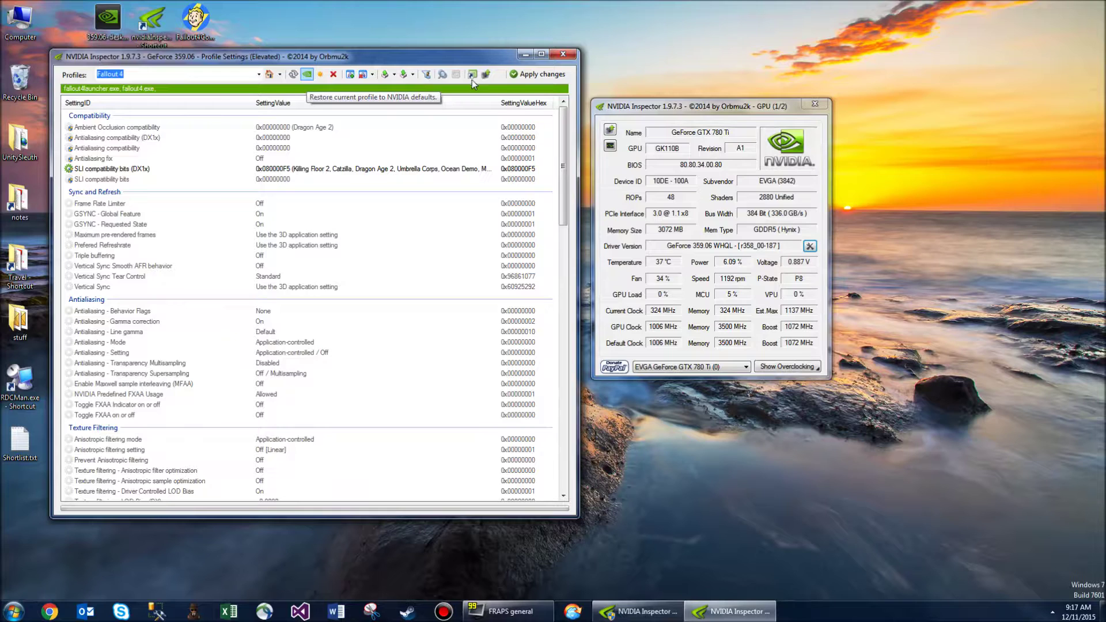
click(556, 78)
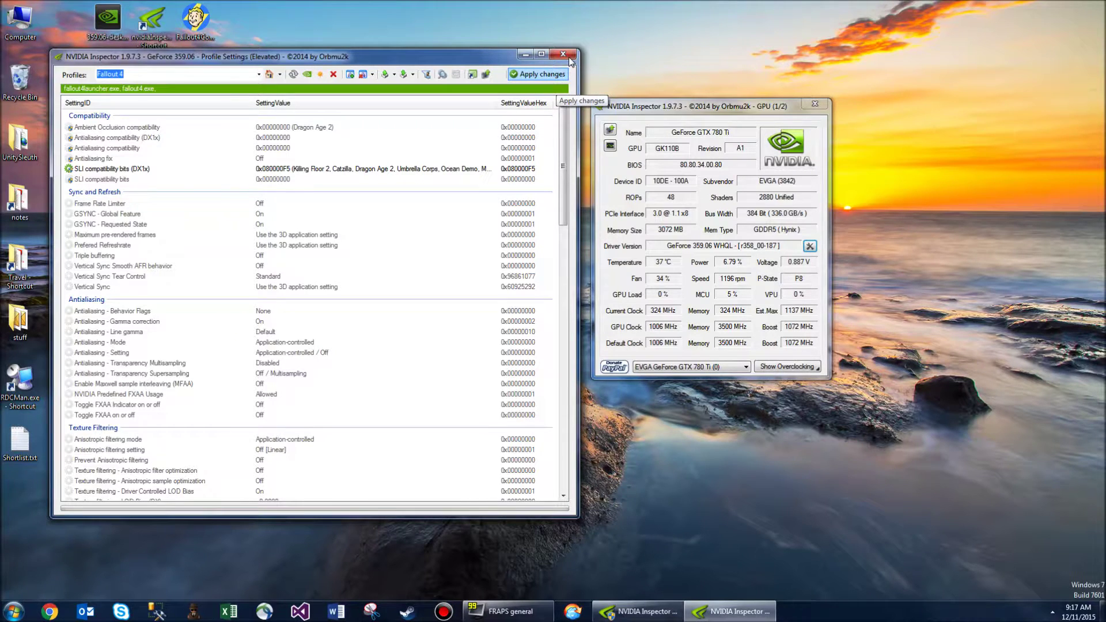
click(569, 56)
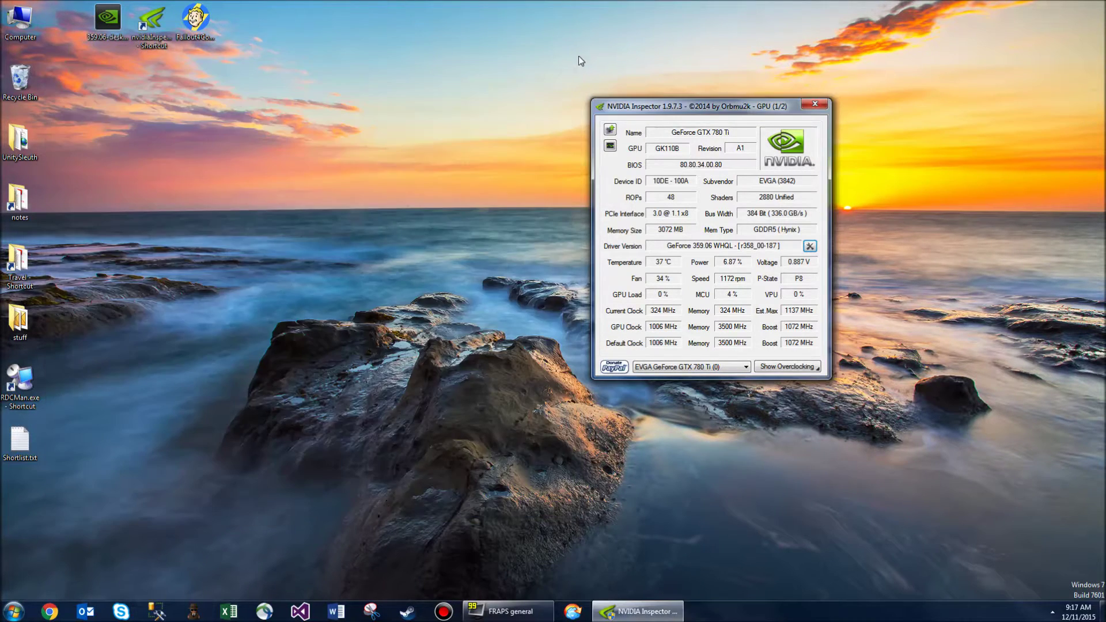
click(804, 109)
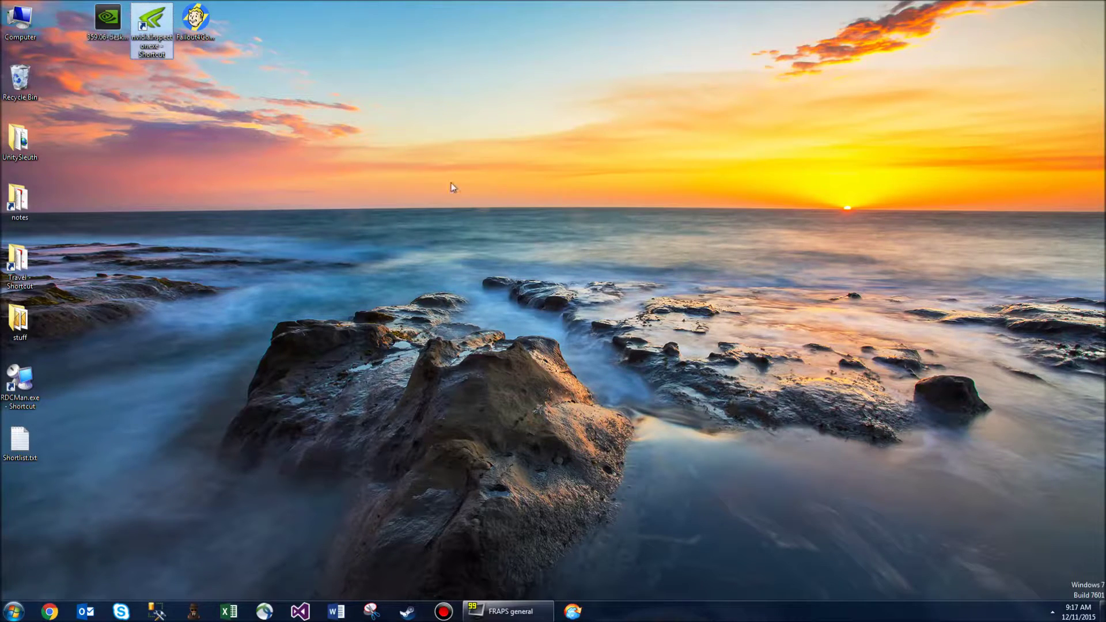
click(254, 146)
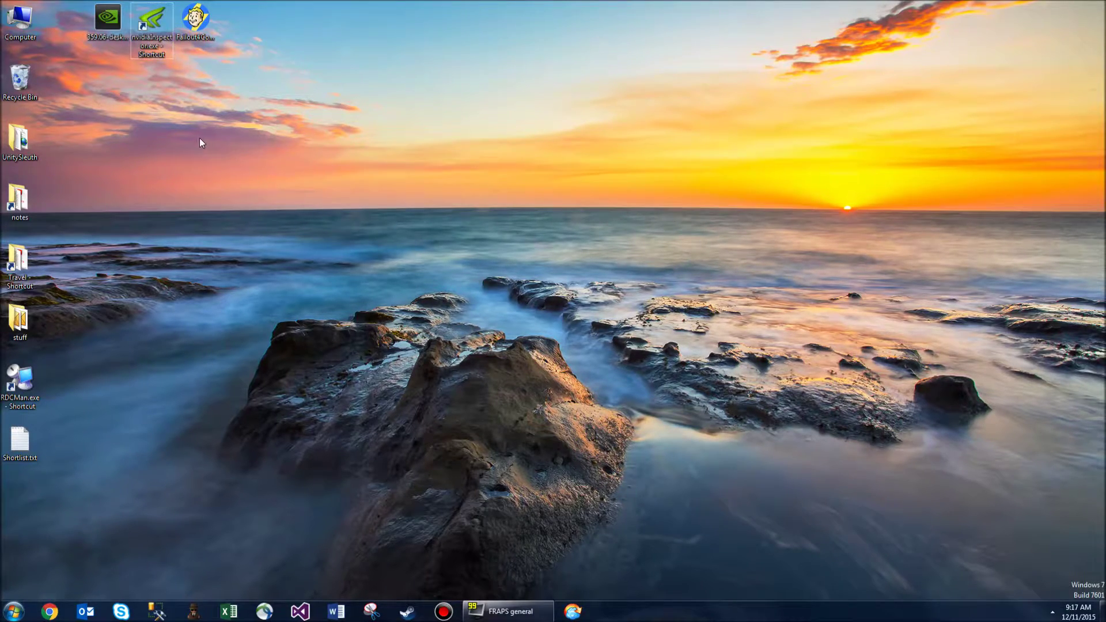
Run the 359.06 display driver installer as administrator
right_click(108, 34)
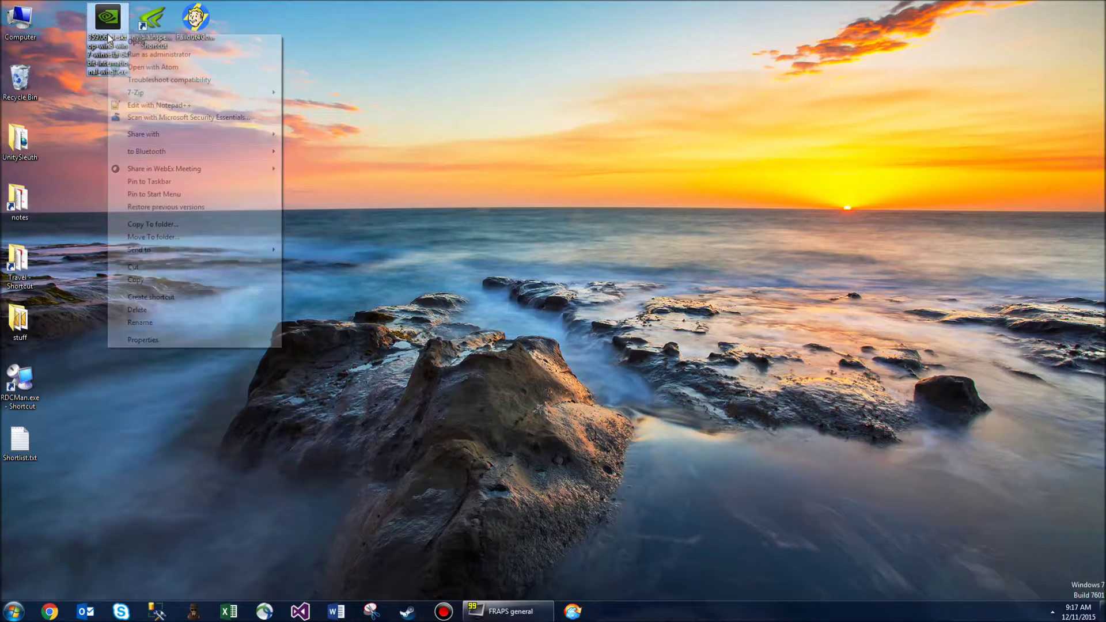
click(146, 55)
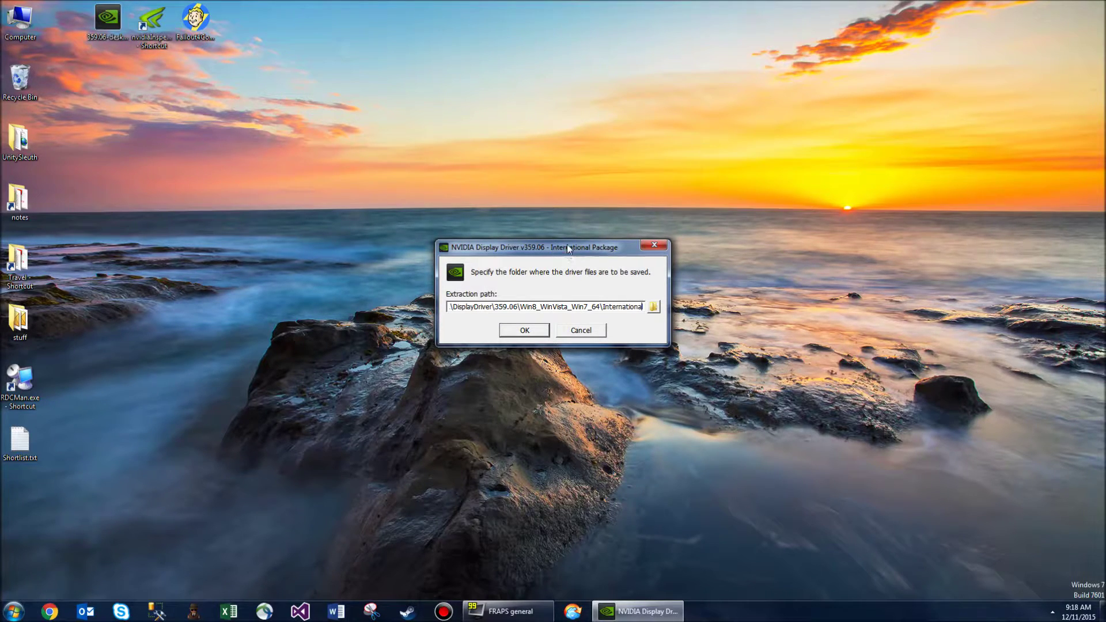
drag(568, 244, 569, 235)
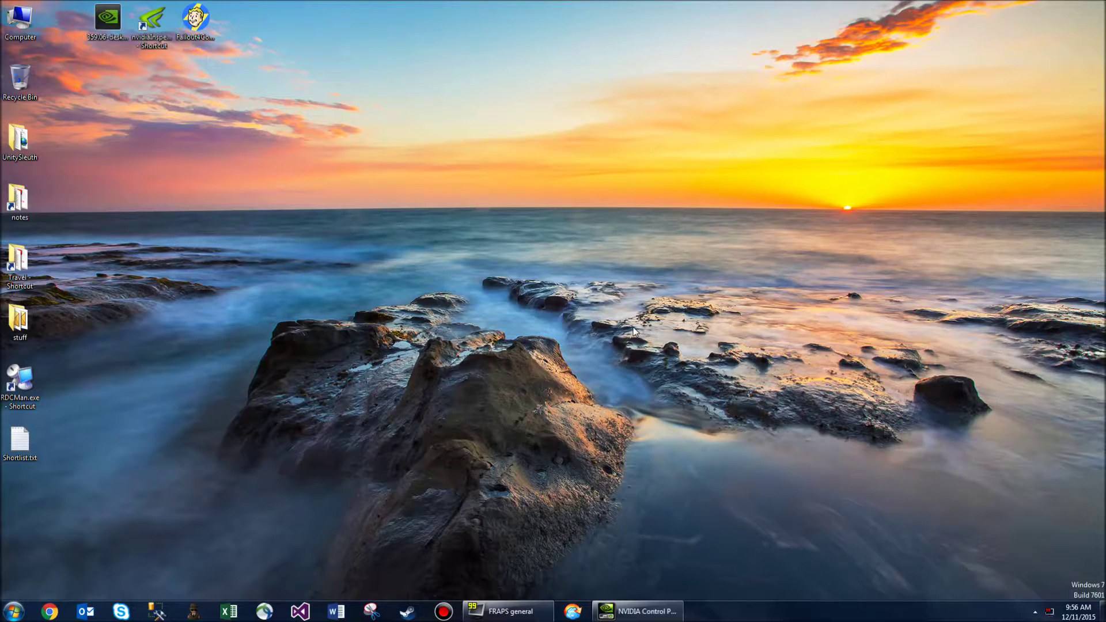
Open NVIDIA Control Panel and apply the Maximize 3D performance option in the SLI configuration
click(1037, 613)
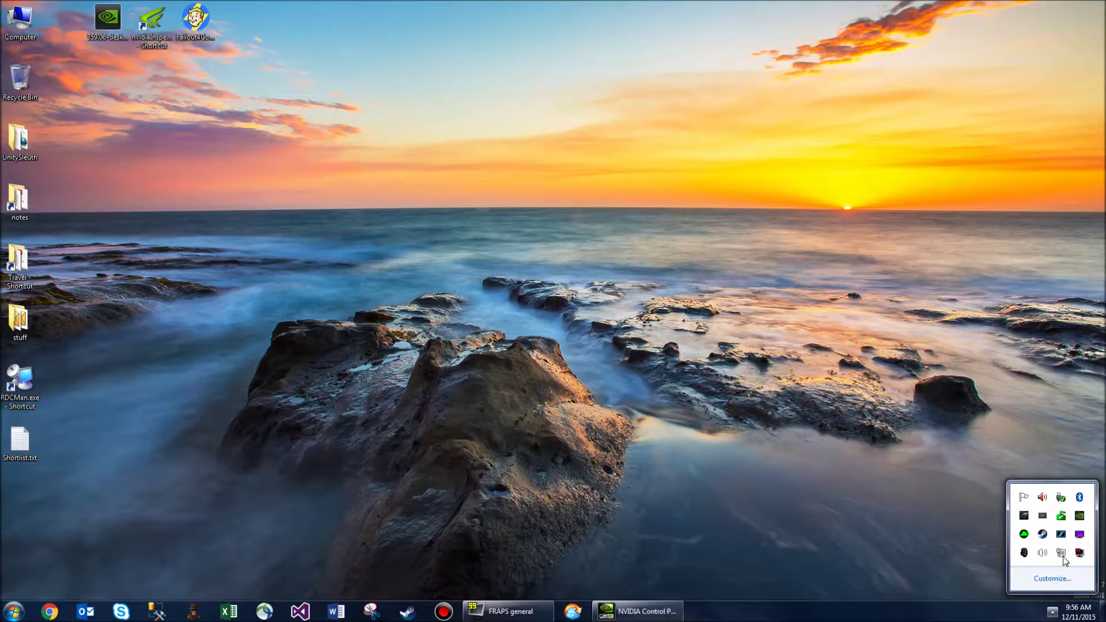
right_click(1082, 517)
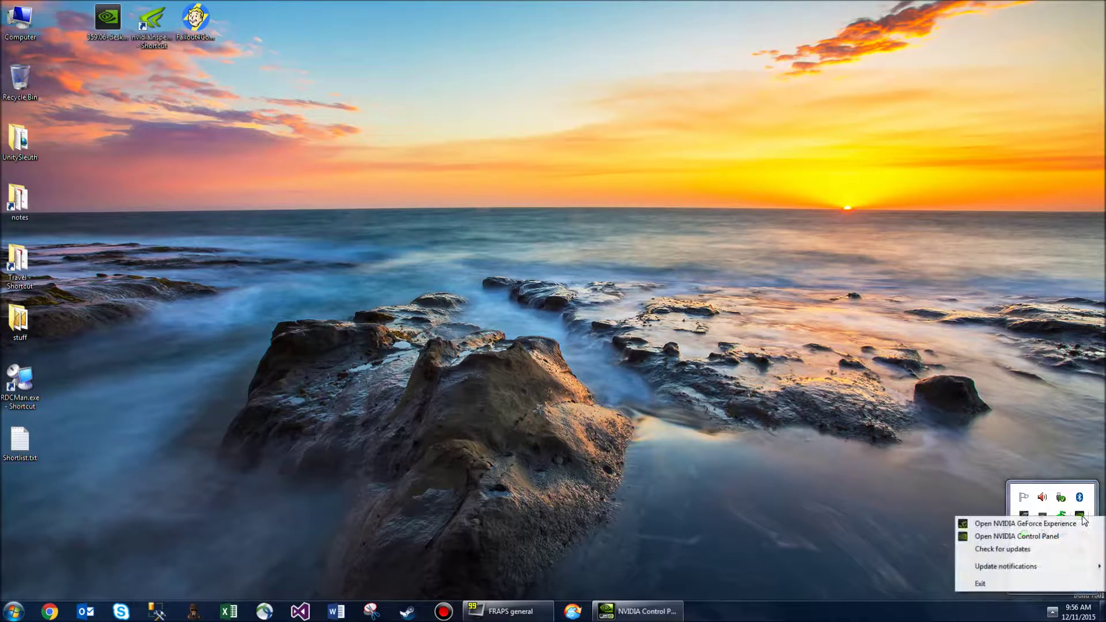
click(1016, 536)
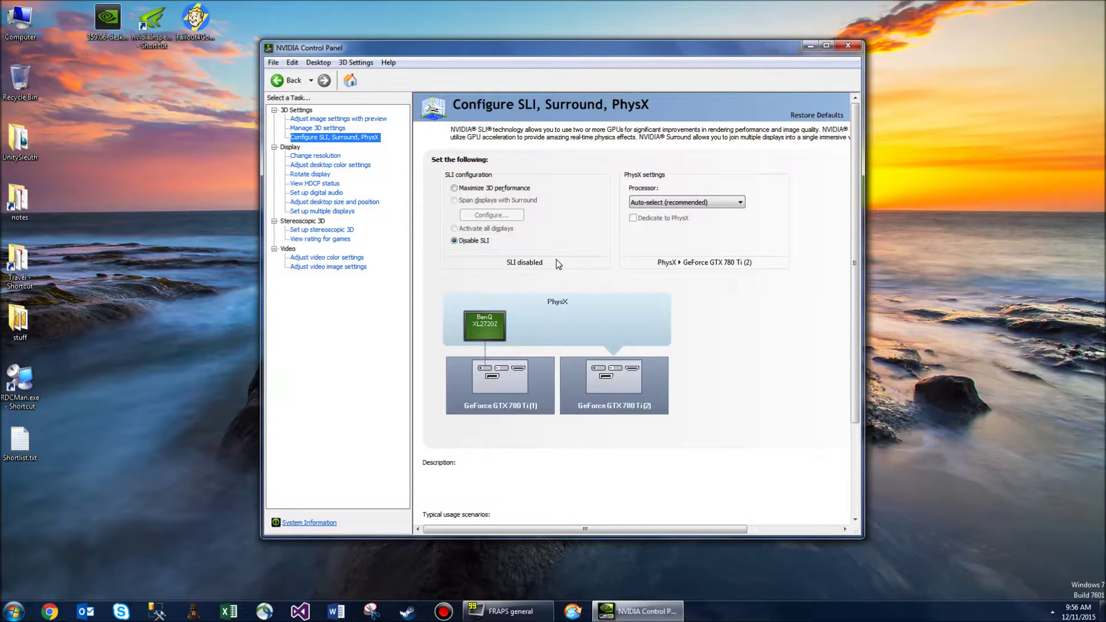
click(455, 189)
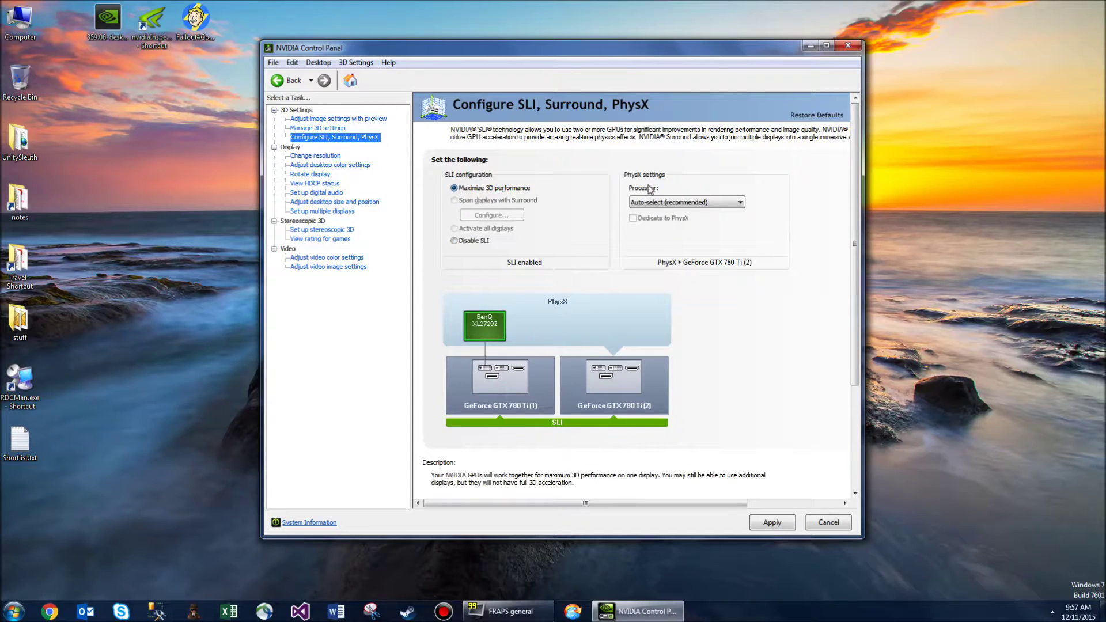
click(771, 523)
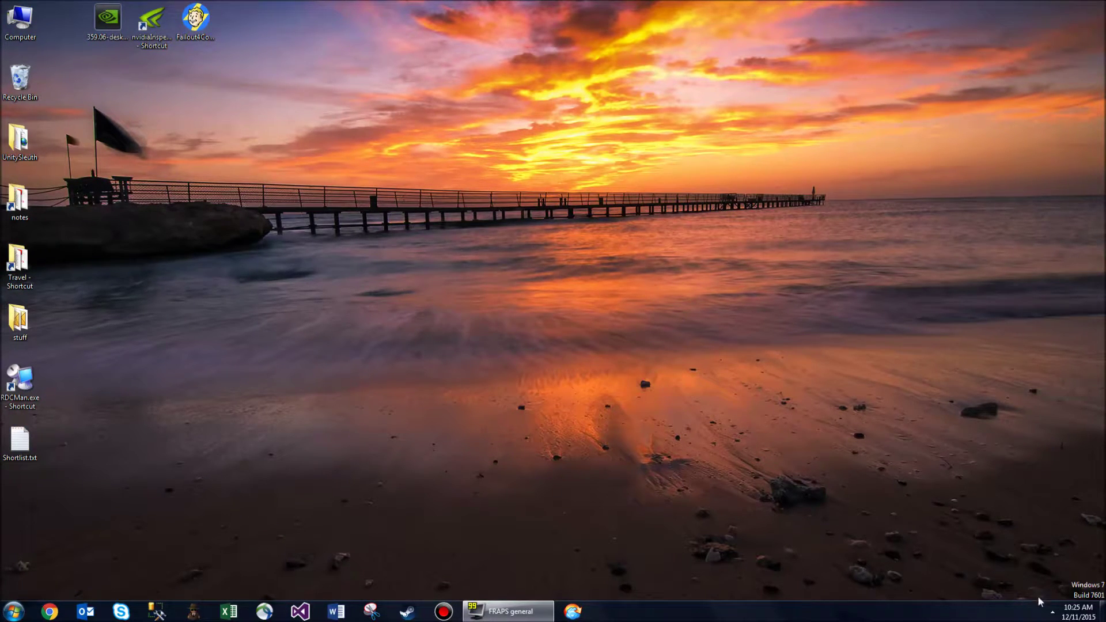
Reopen NVIDIA Control Panel and check the SLI configuration page
click(1053, 612)
right_click(1077, 517)
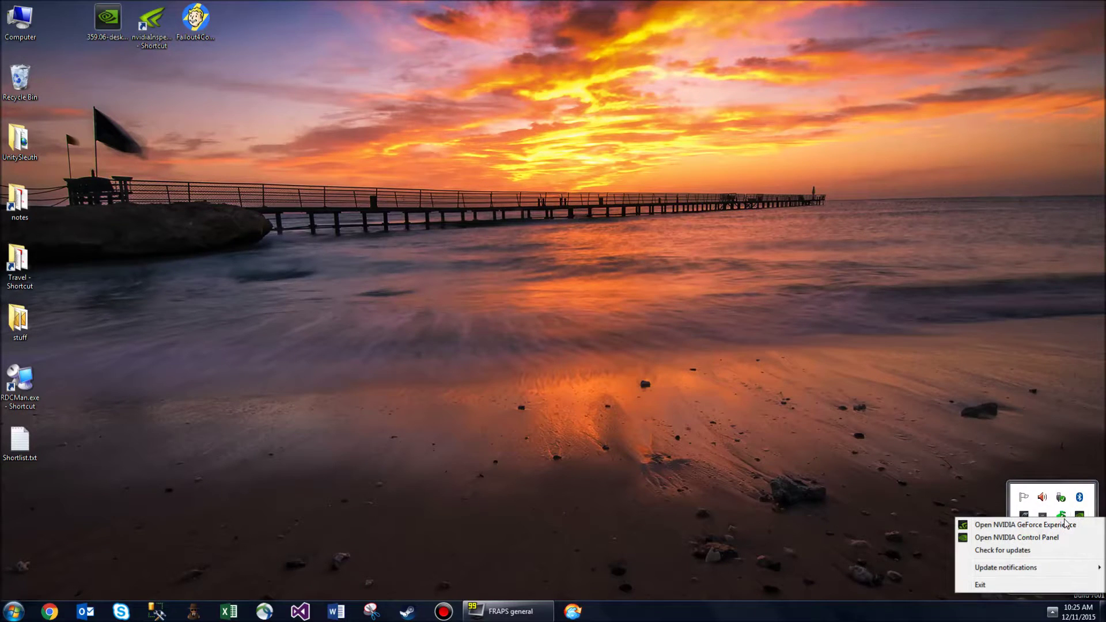
click(1004, 540)
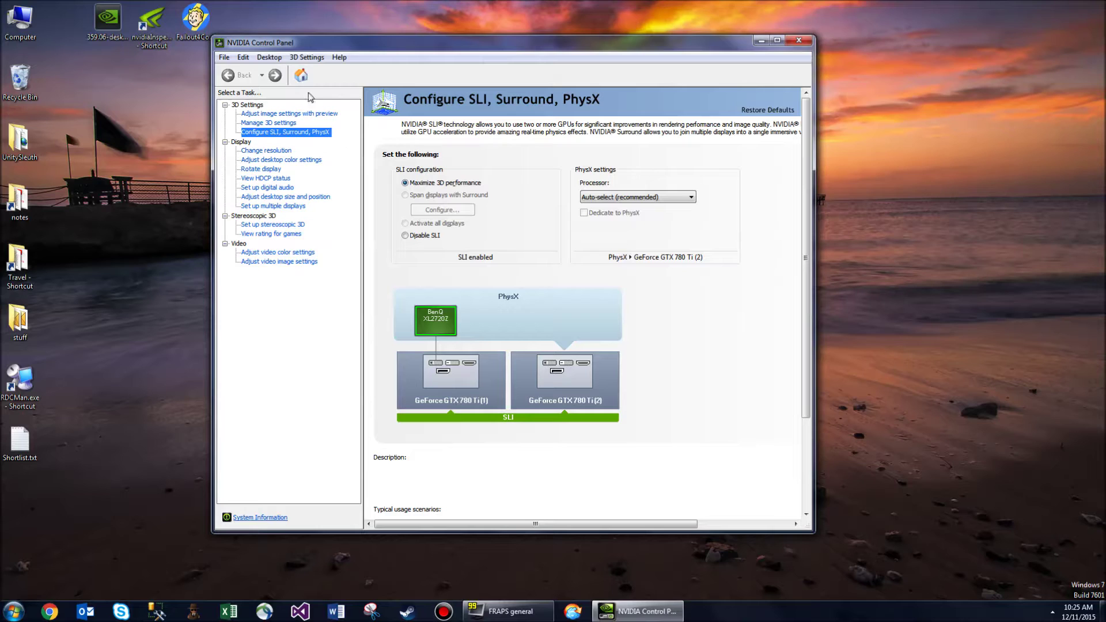
click(320, 58)
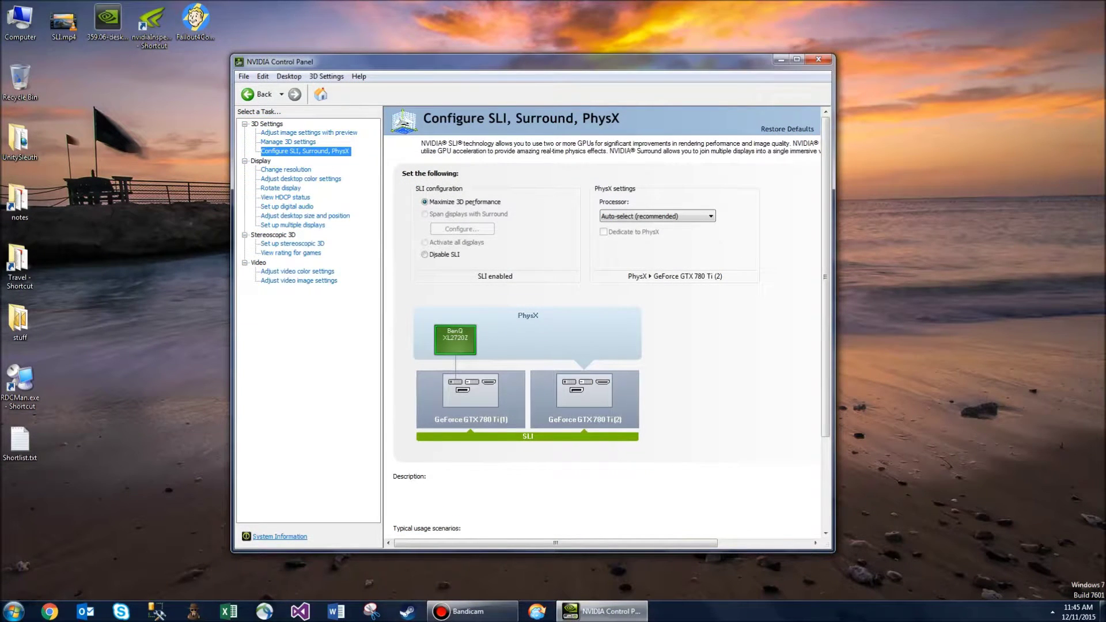
Review Fallout 4's program-specific 3D settings for power management, SLI rendering mode and vertical sync
click(288, 142)
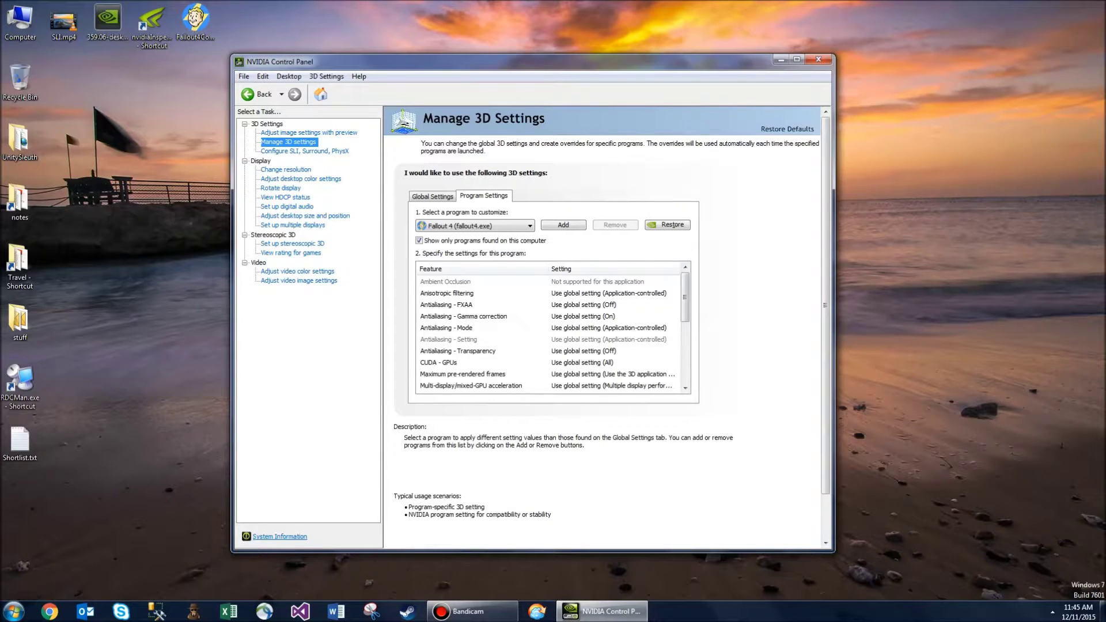
drag(685, 297, 685, 343)
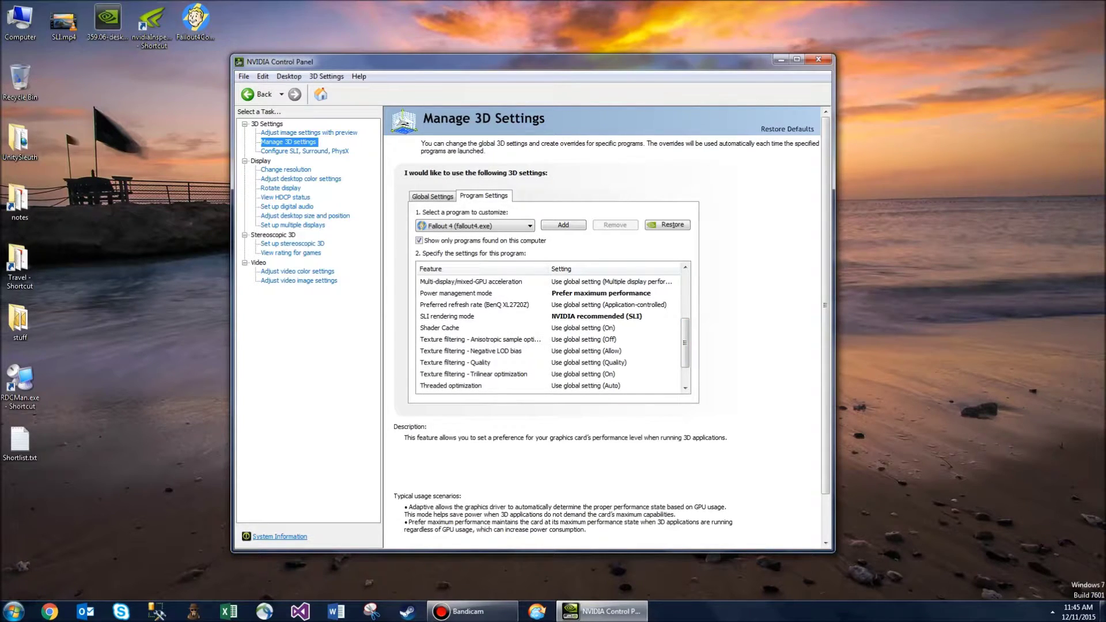
drag(685, 342, 685, 358)
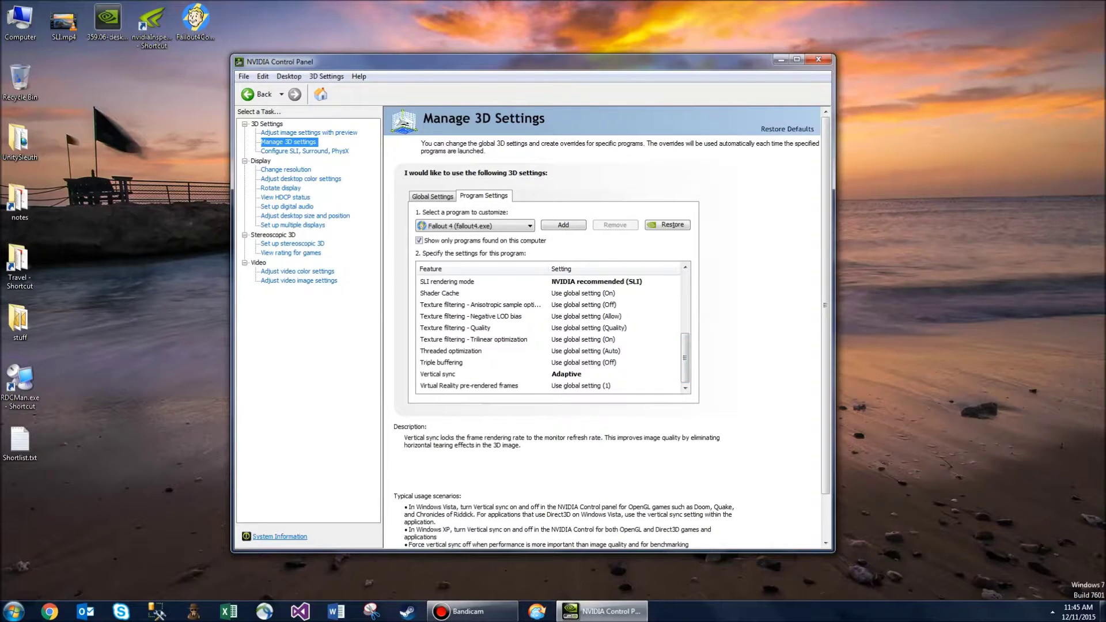
scroll(607, 322, down, 1)
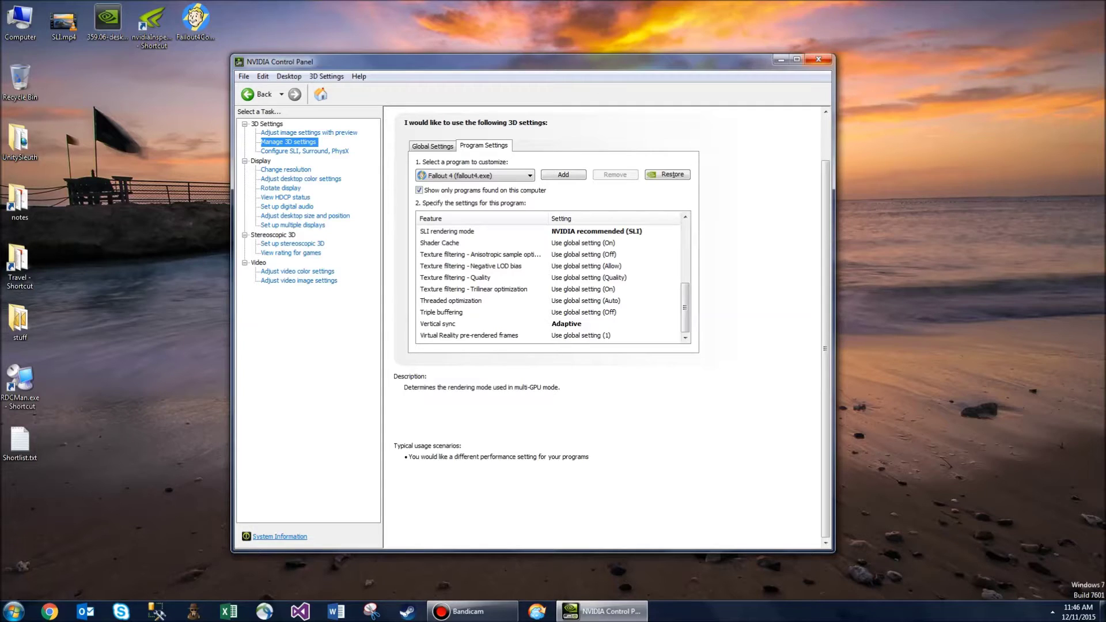
click(818, 60)
double_click(151, 26)
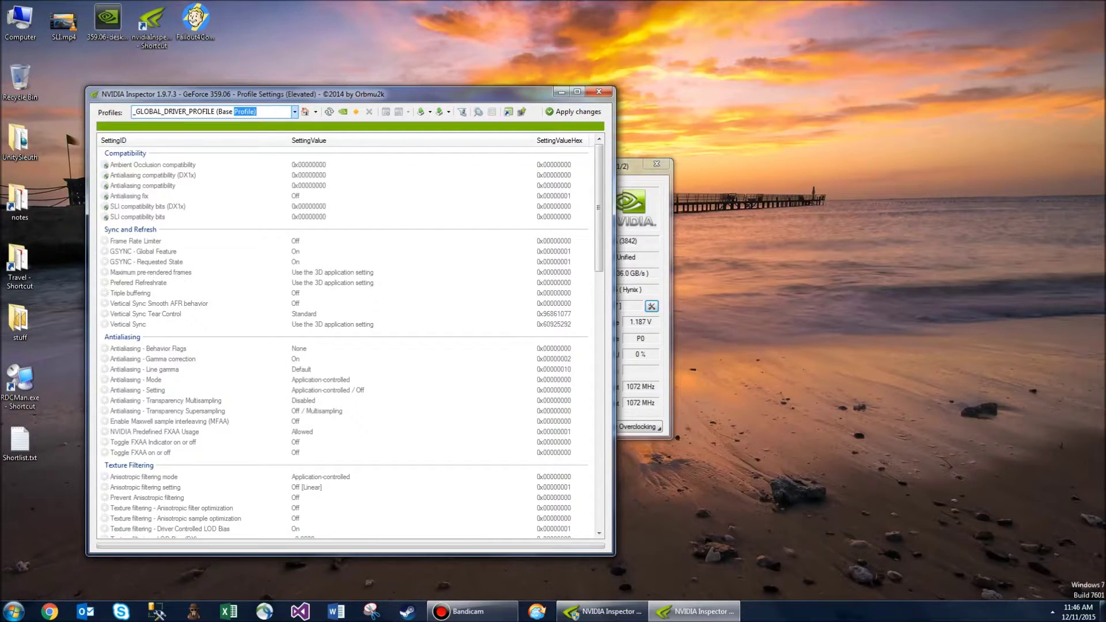
key(shift+Home)
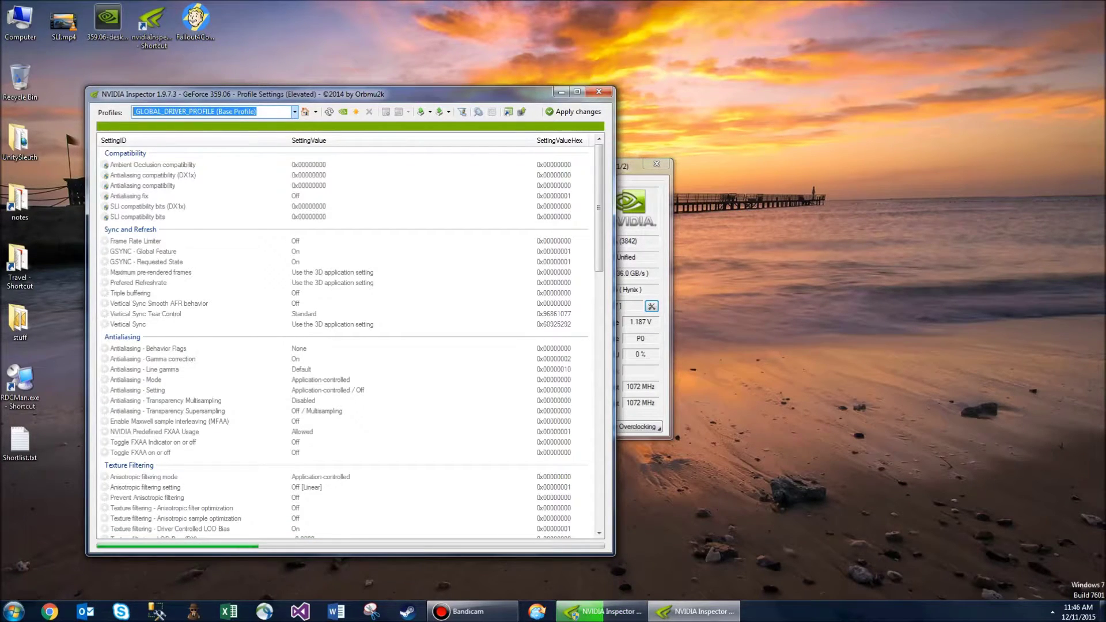
text(fallo)
key(Down)
key(Down)
key(Down)
key(Return)
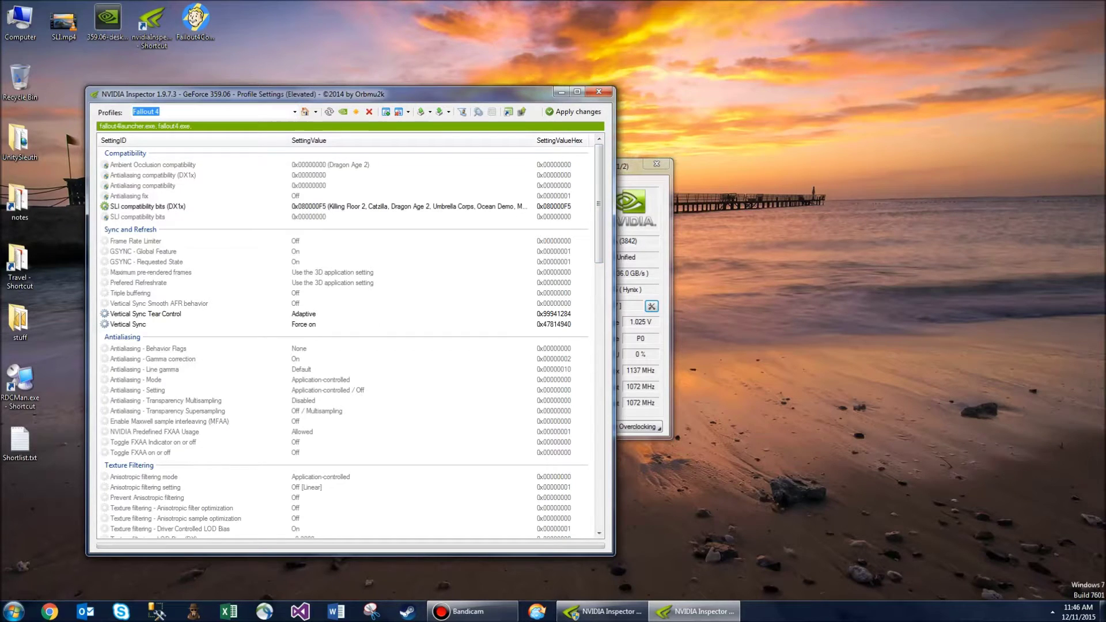
scroll(345, 340, down, 12)
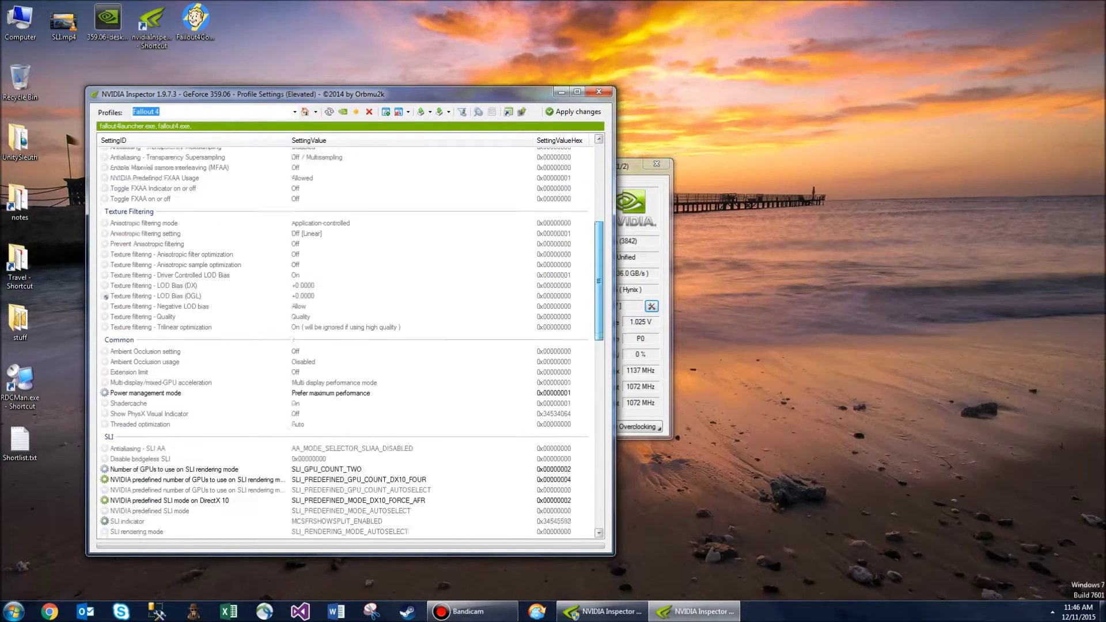
Check the list of installed graphics cards and select SLI_GPU_COUNT_TWO as the number of GPUs for SLI rendering in the Fallout 4 profile
scroll(345, 343, down, 3)
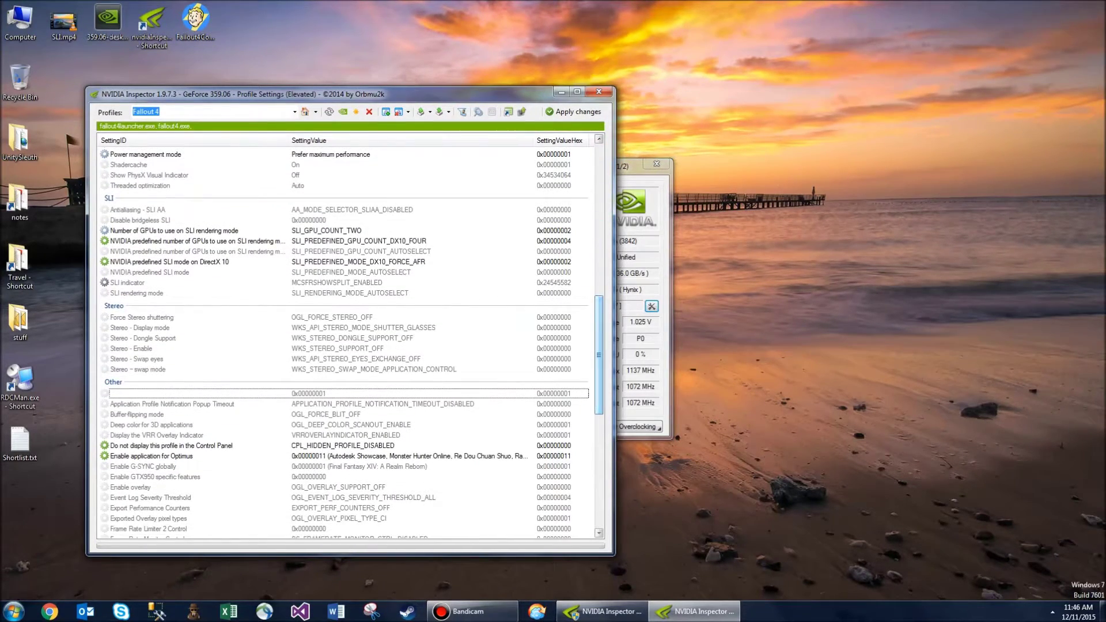
click(326, 231)
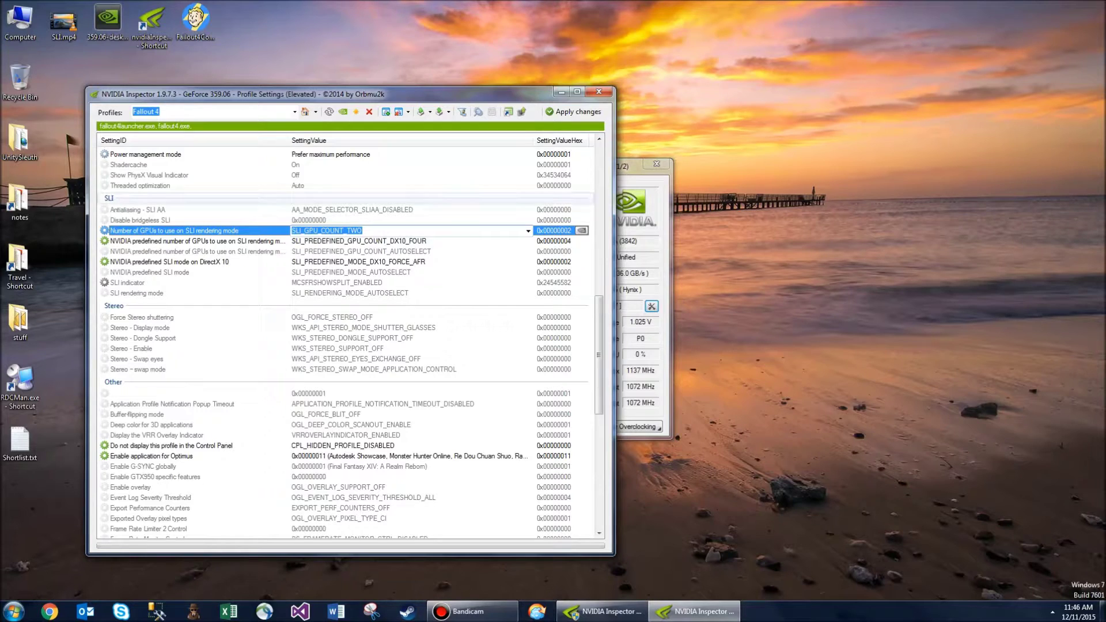
drag(637, 165, 882, 152)
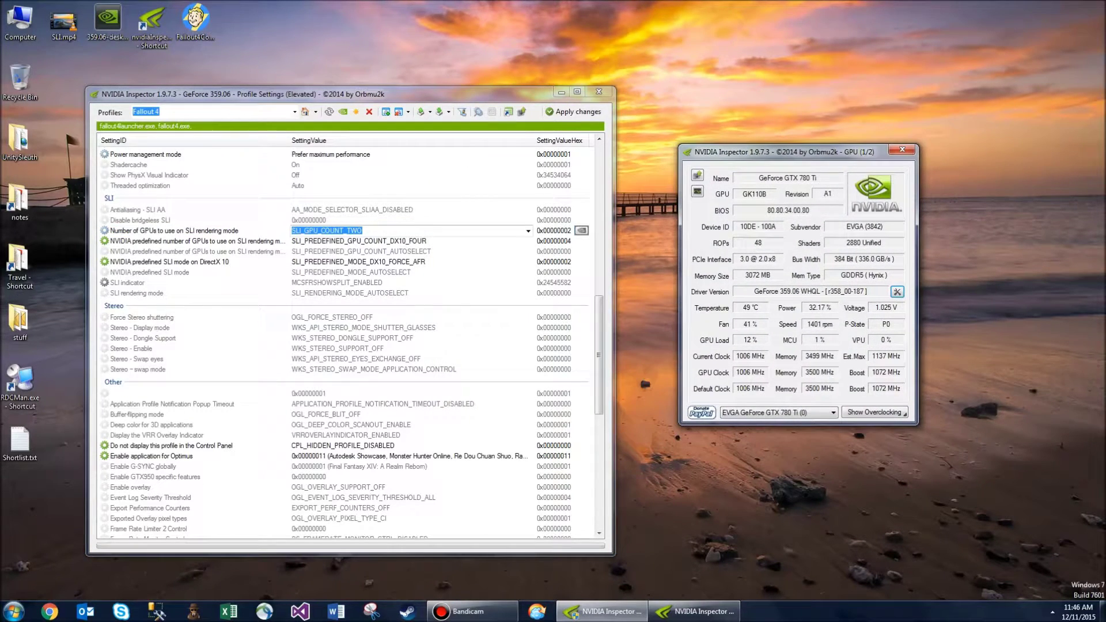
click(833, 412)
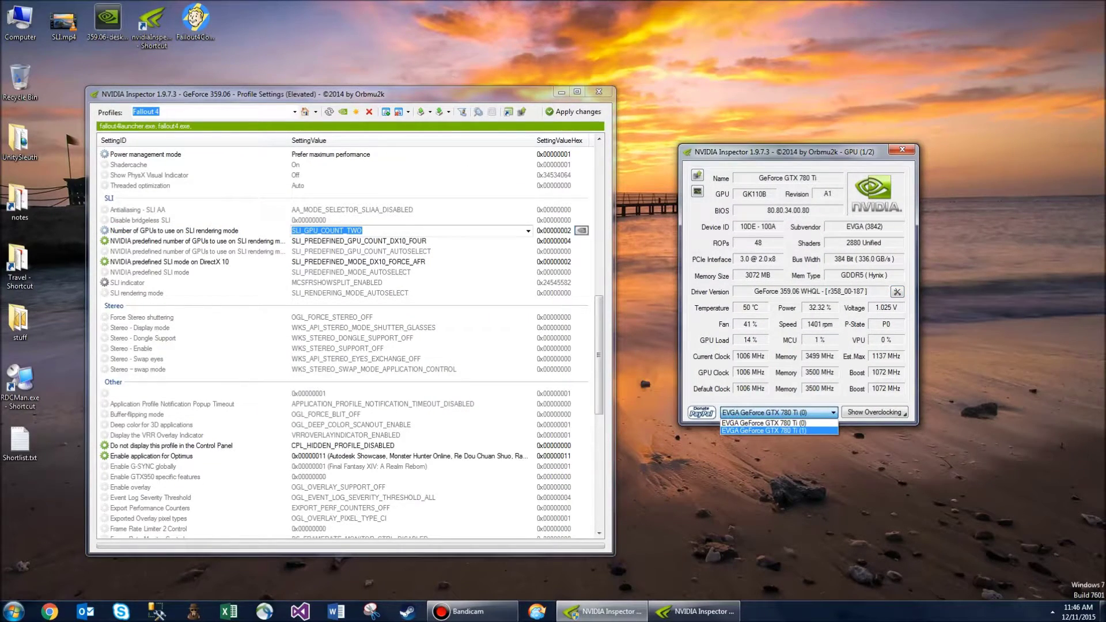
key(Escape)
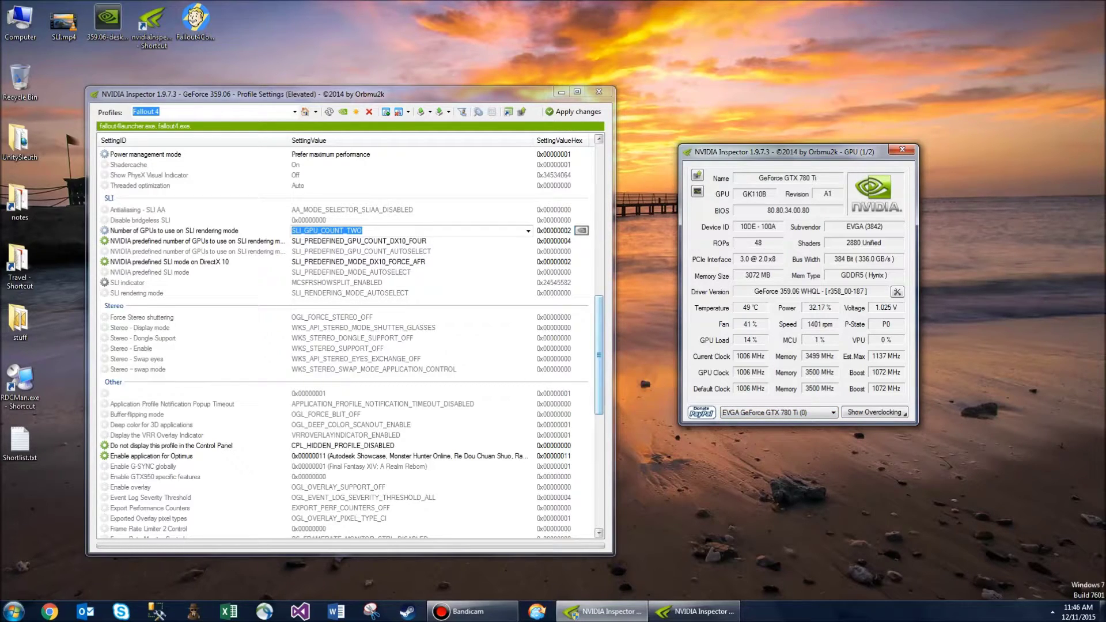
click(528, 230)
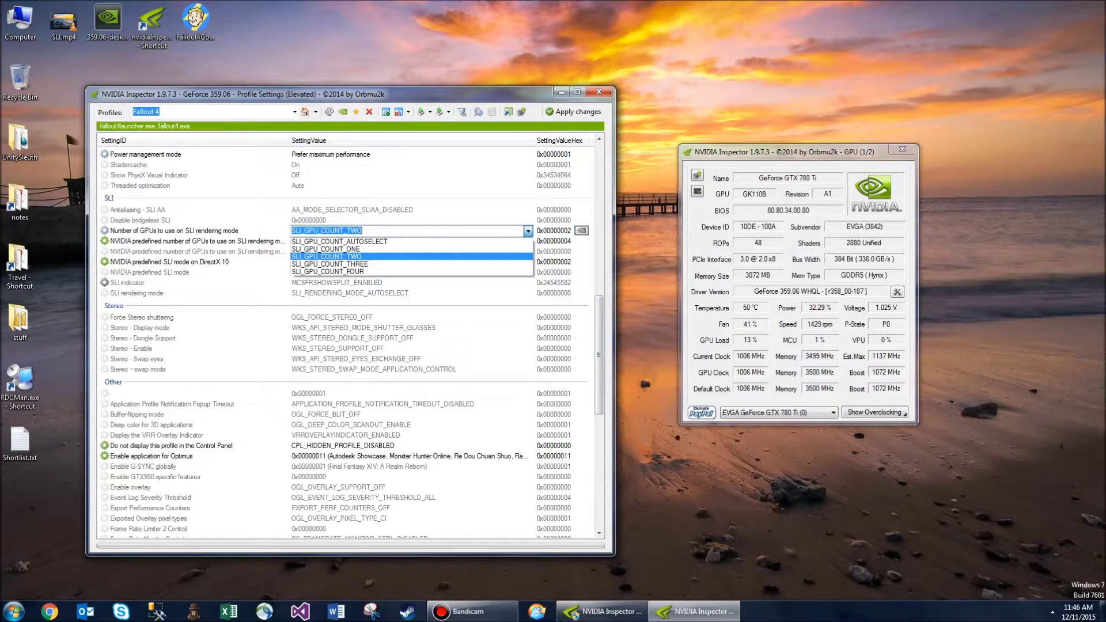
click(326, 256)
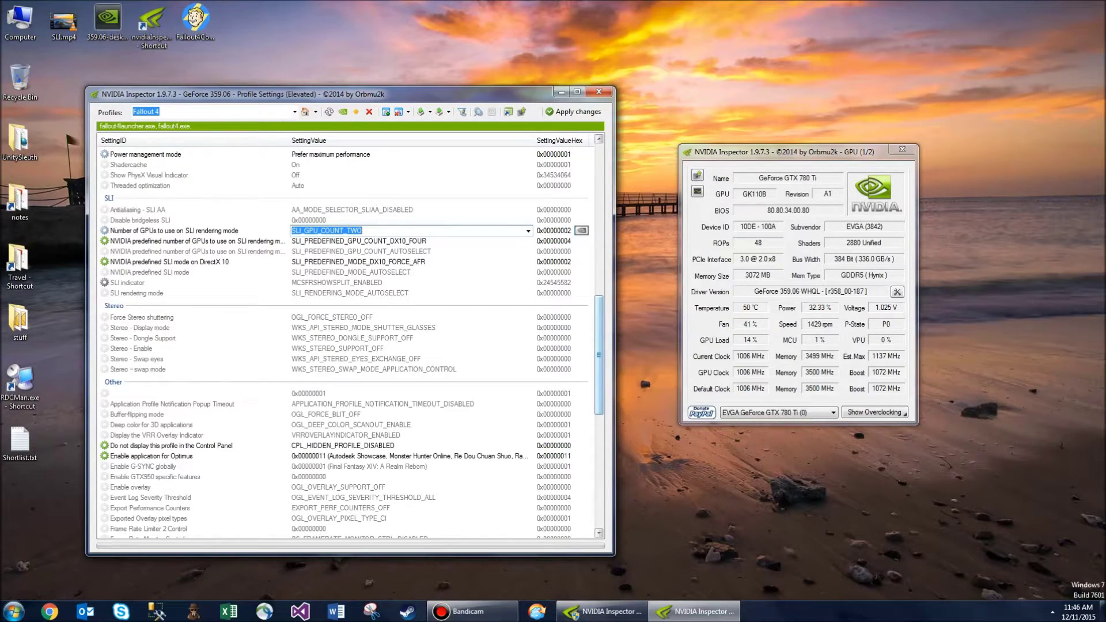
scroll(346, 343, up, 2)
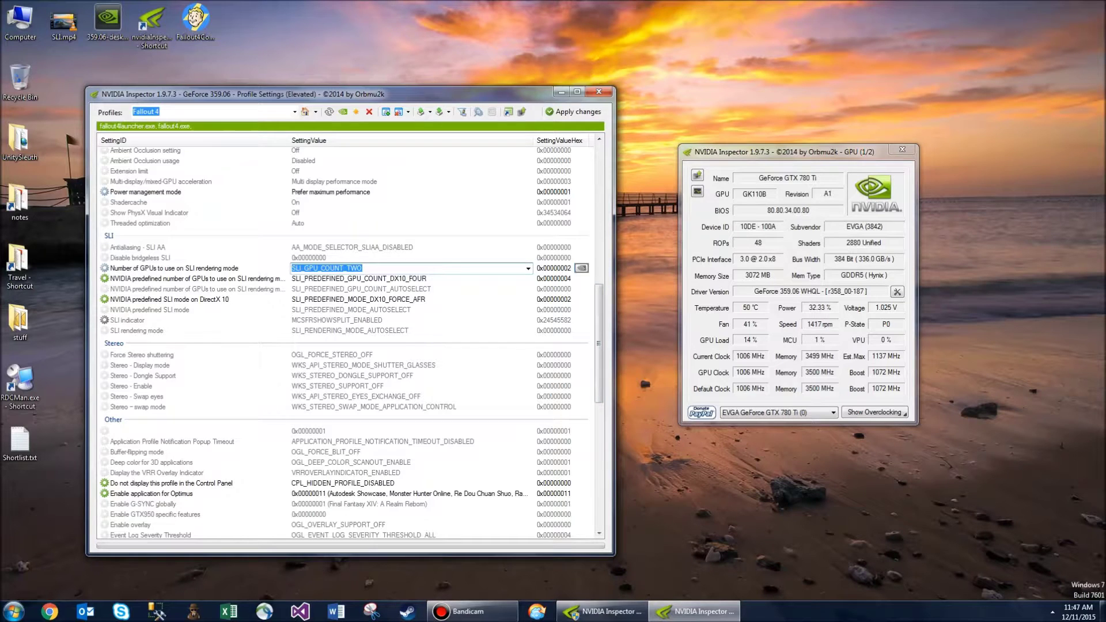
click(777, 412)
click(778, 413)
drag(599, 343, 599, 336)
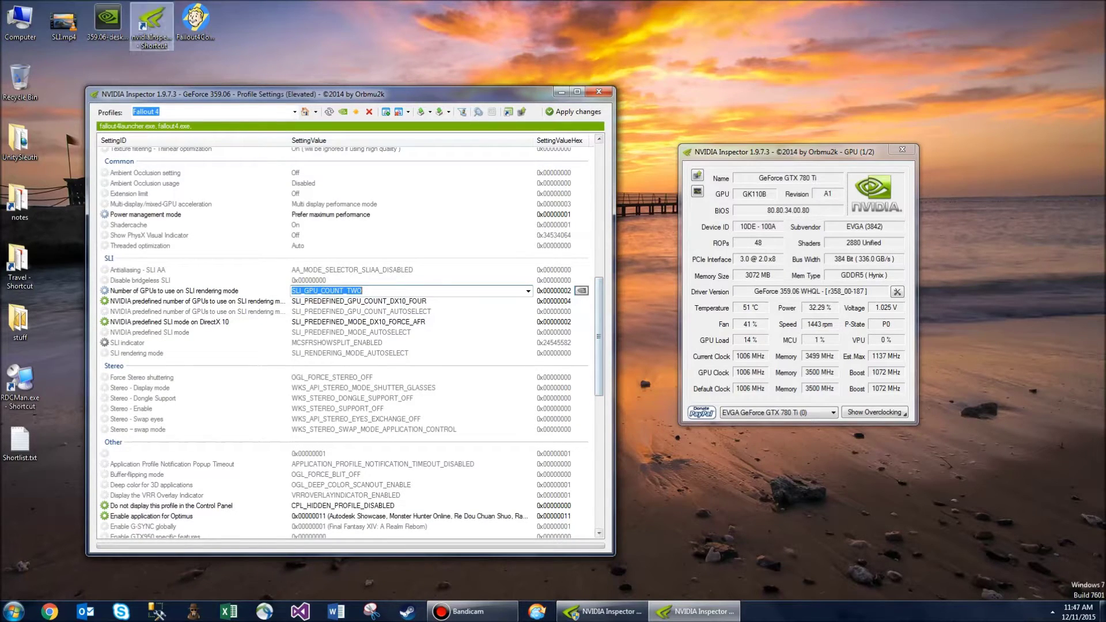
click(108, 23)
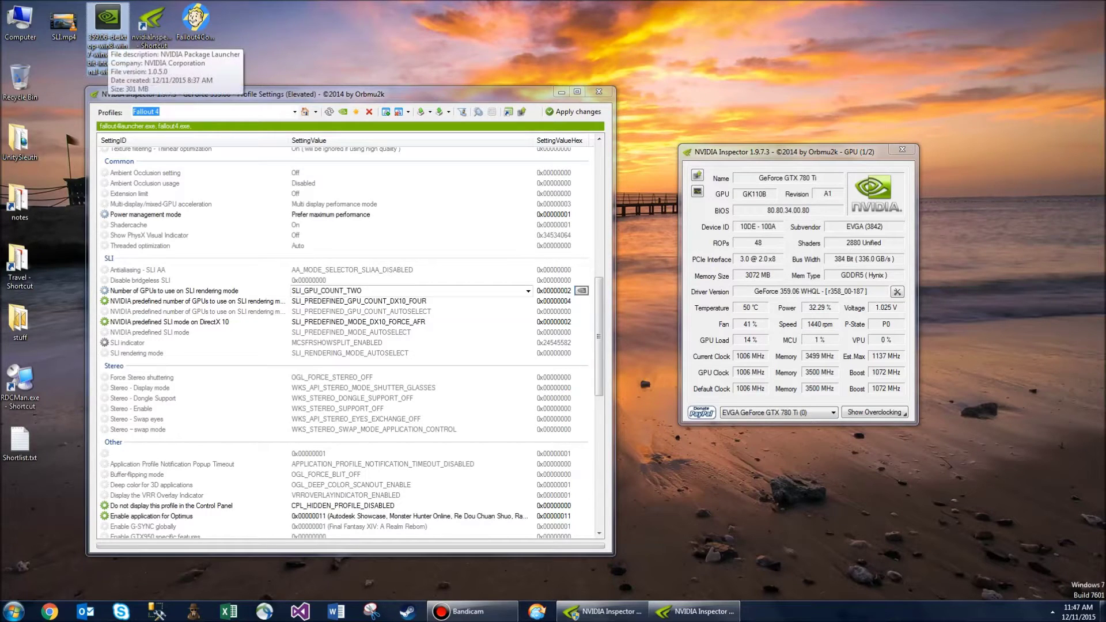
key(alt+Tab)
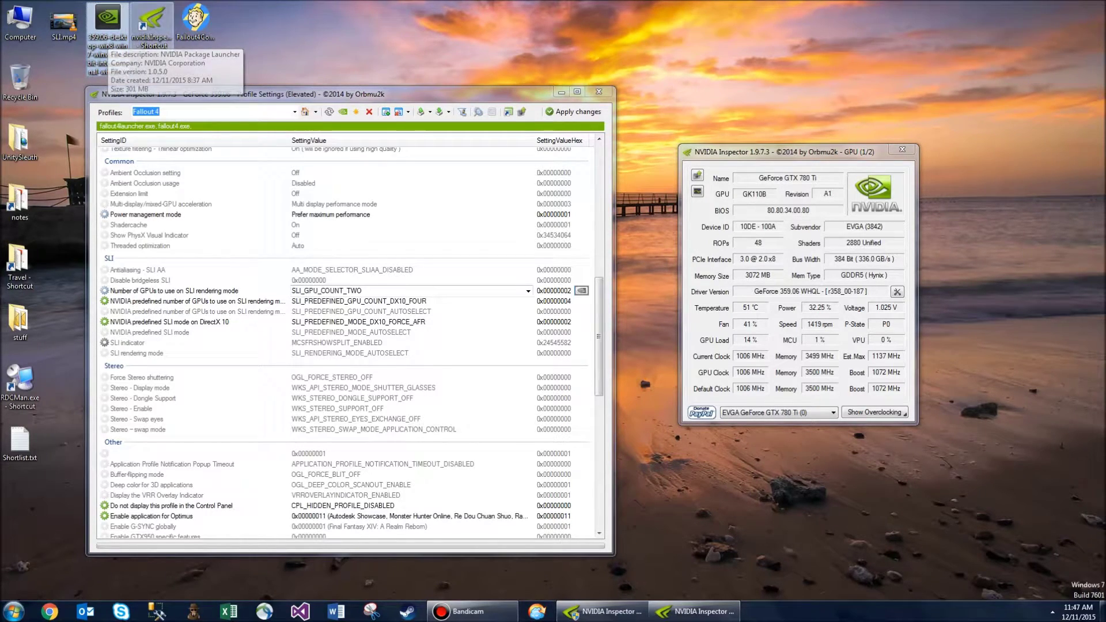
key(alt+Tab)
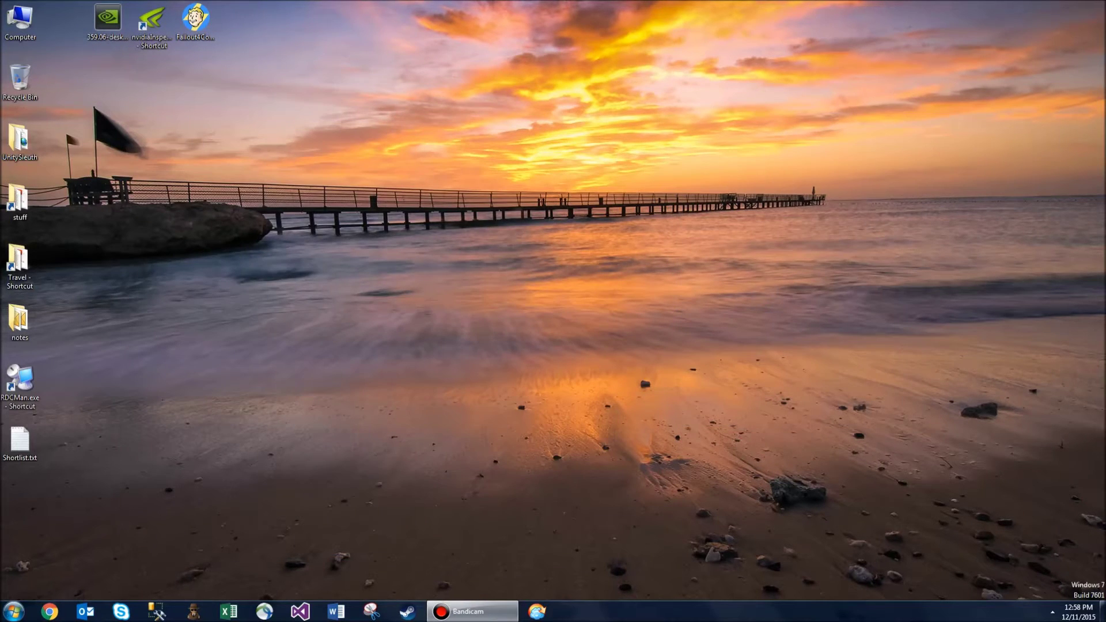
Open the Fallout 4 config tool from the desktop and review its third-person and first-person field of view settings
click(196, 22)
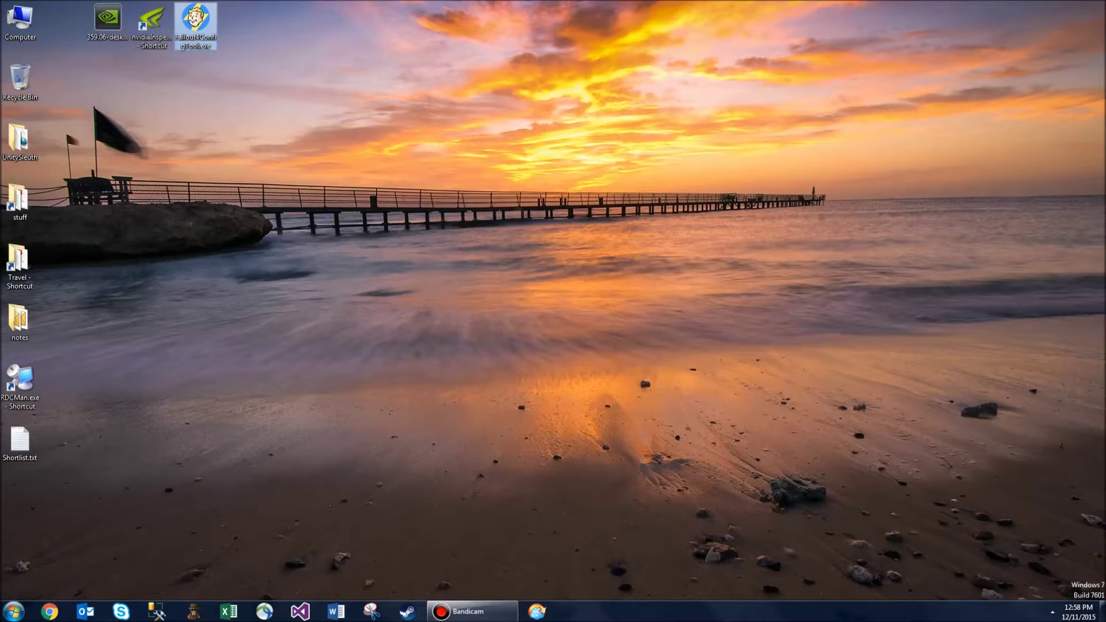
right_click(199, 24)
click(242, 43)
drag(268, 104, 388, 199)
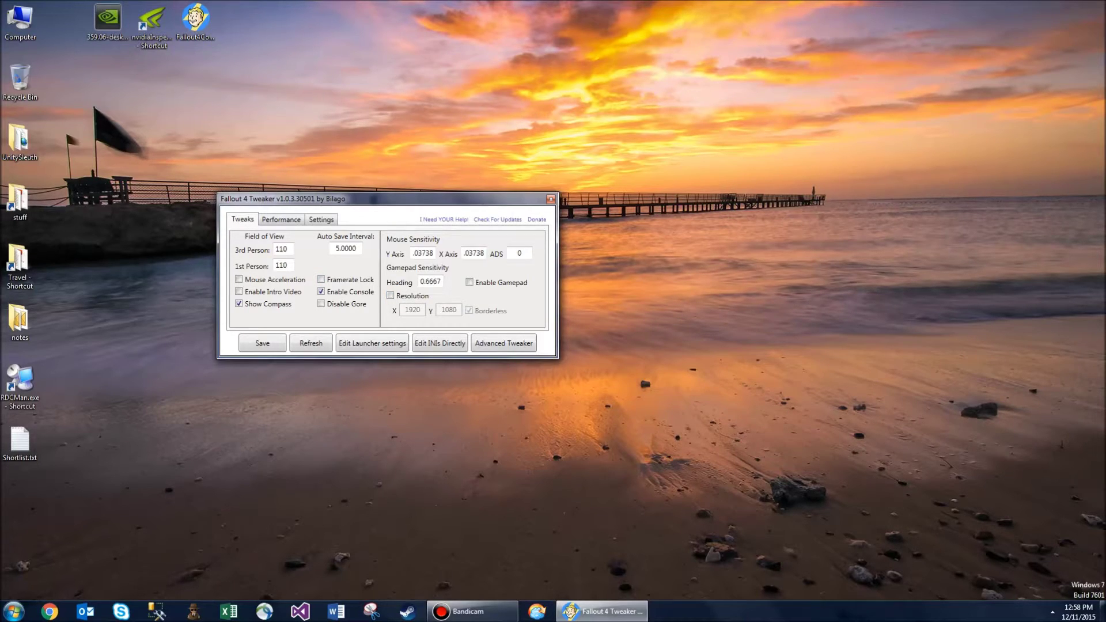
double_click(281, 249)
click(287, 265)
drag(387, 198, 435, 168)
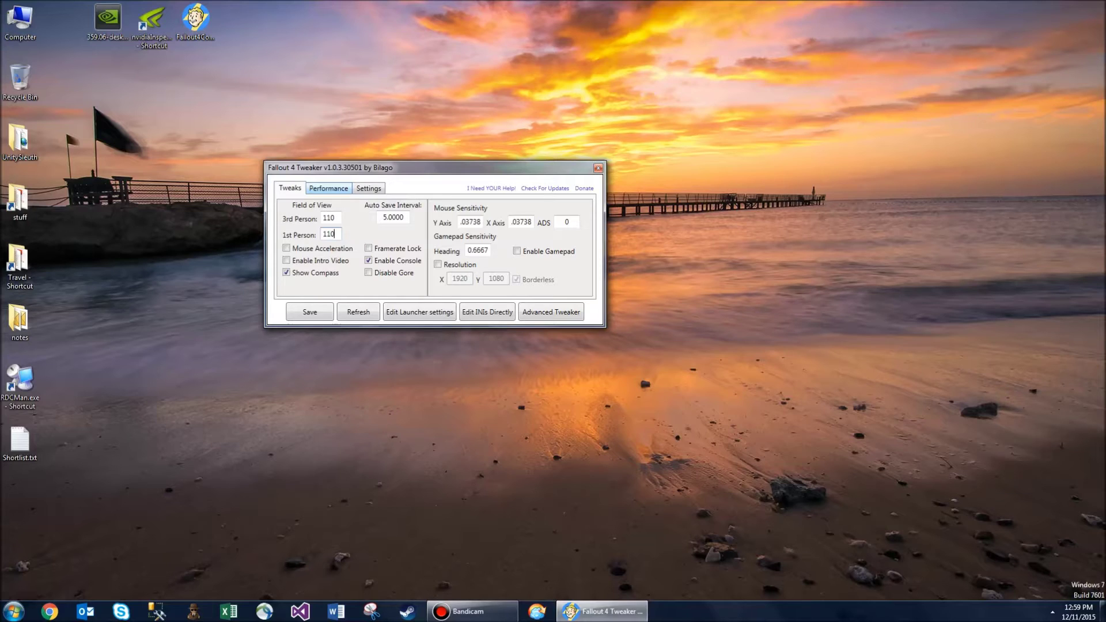
Review the CPU priority, god rays, DOF and bokeh performance options and save the tweaker settings
click(329, 188)
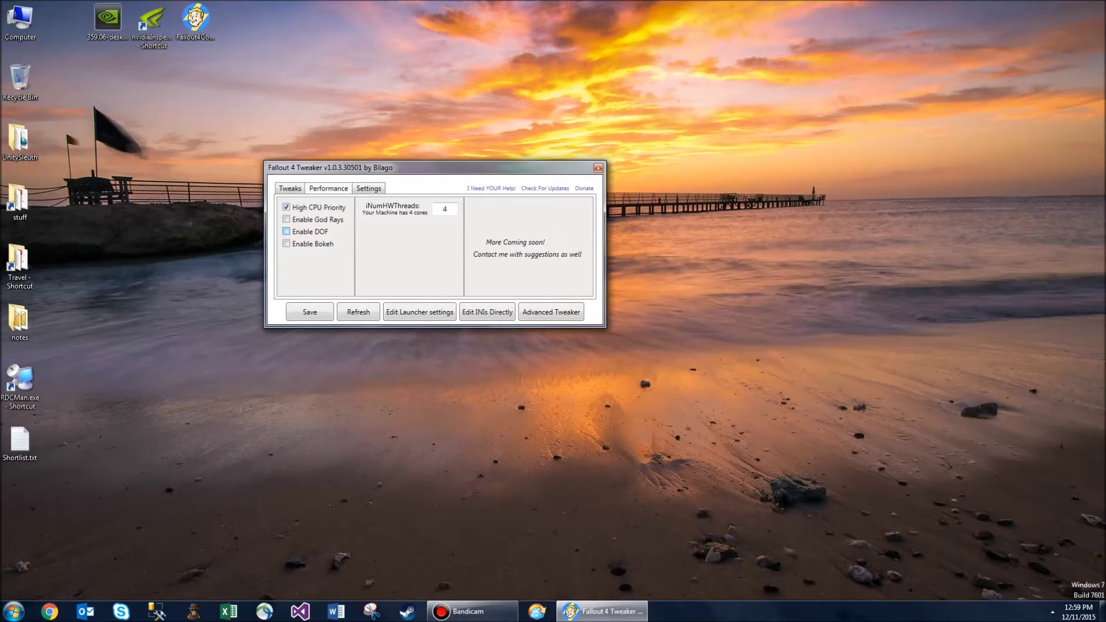
click(310, 313)
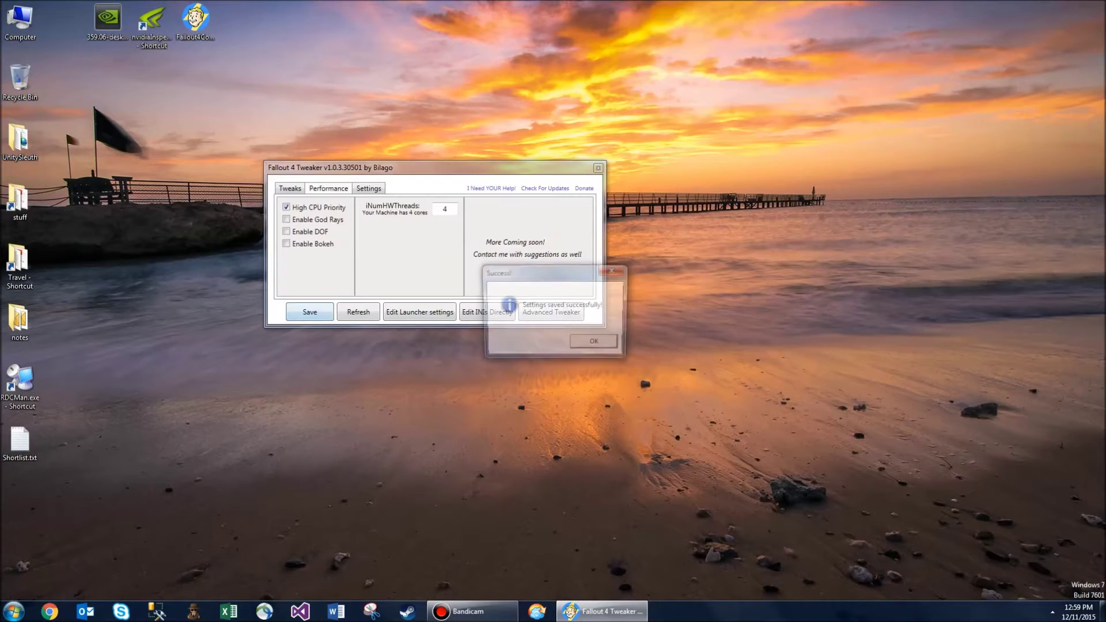
key(Return)
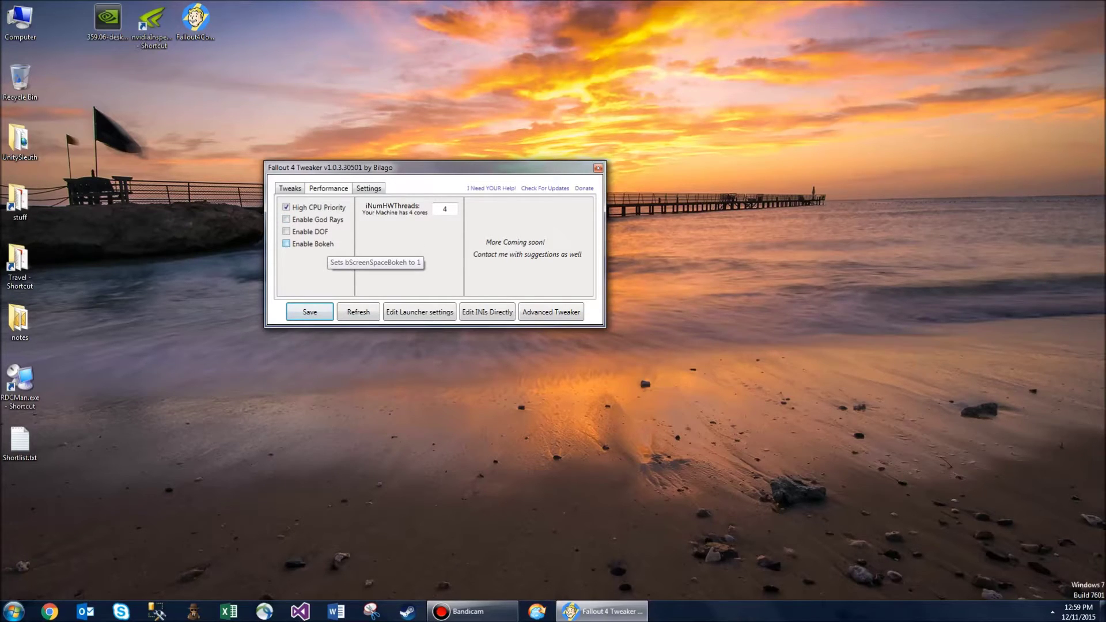
Check the iNumHWThreads value and the INI and game locations, then return to the general tweaks and save them
click(445, 208)
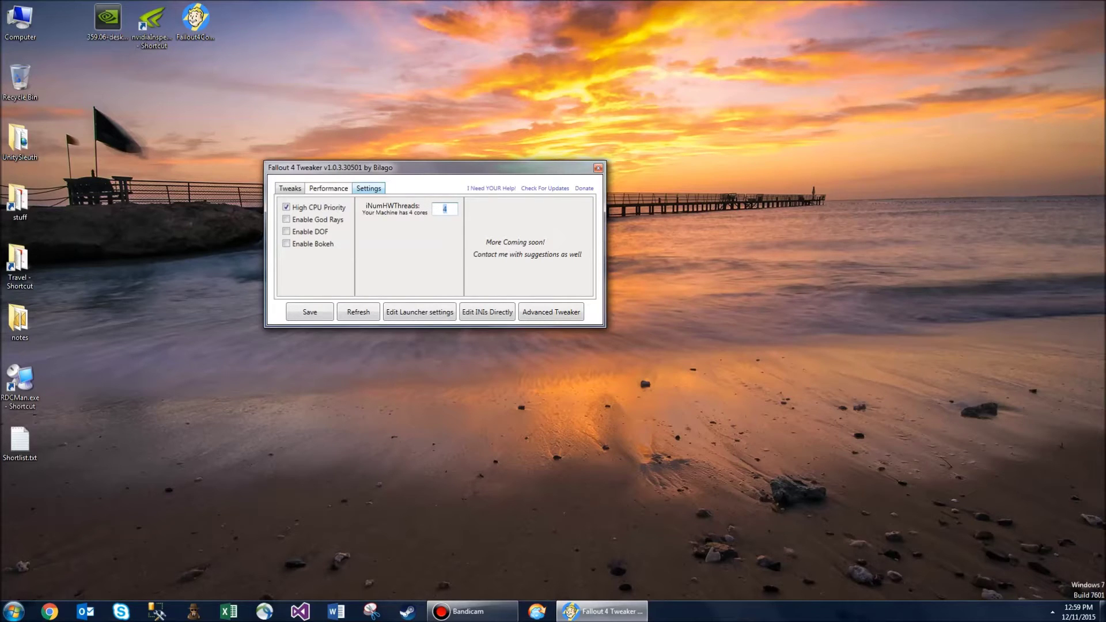
click(369, 189)
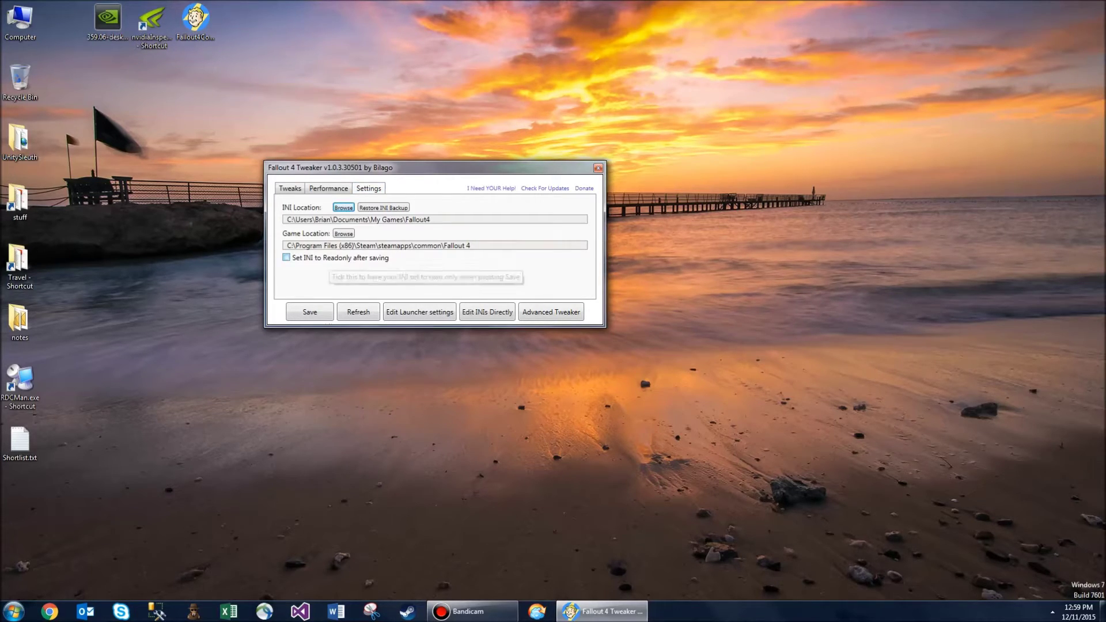
click(290, 187)
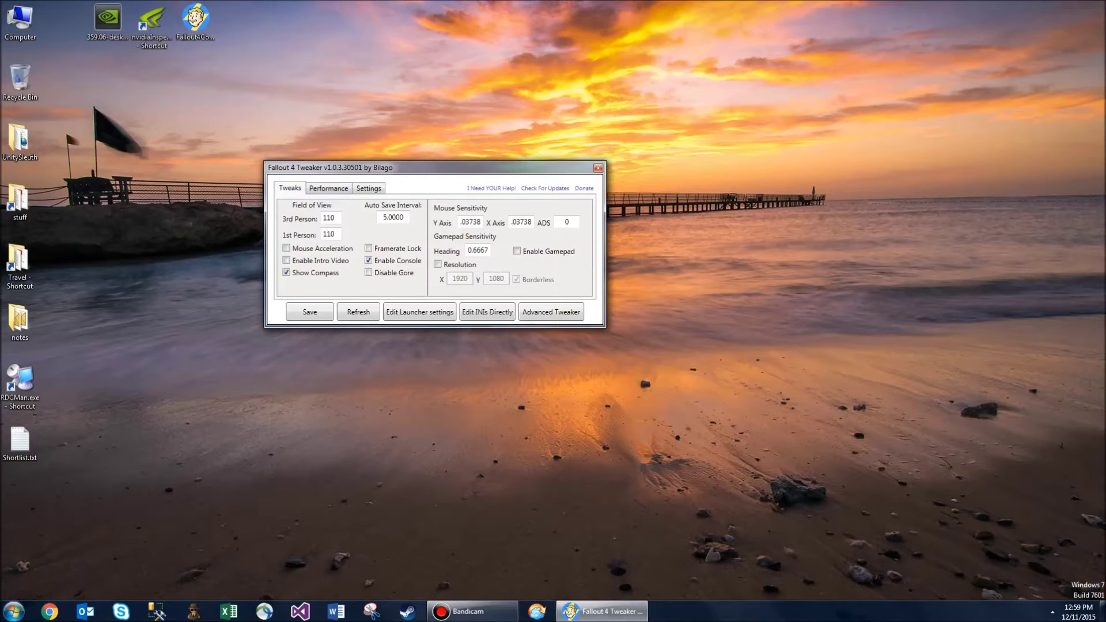
click(310, 311)
click(594, 344)
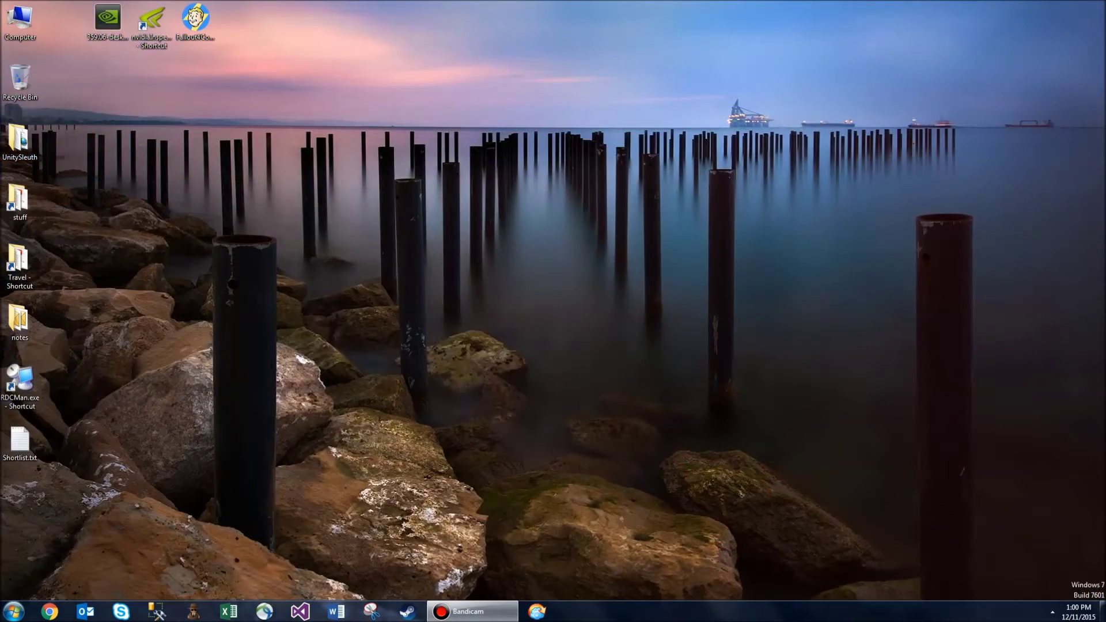
Open the Fallout 4 launcher through Steam
click(1053, 613)
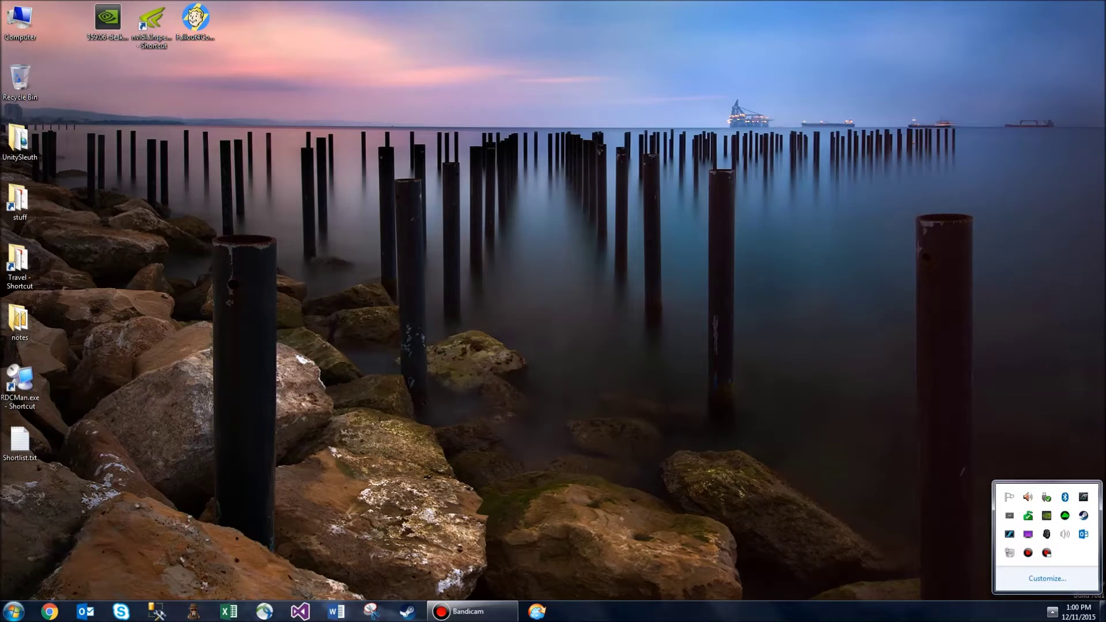
right_click(1084, 515)
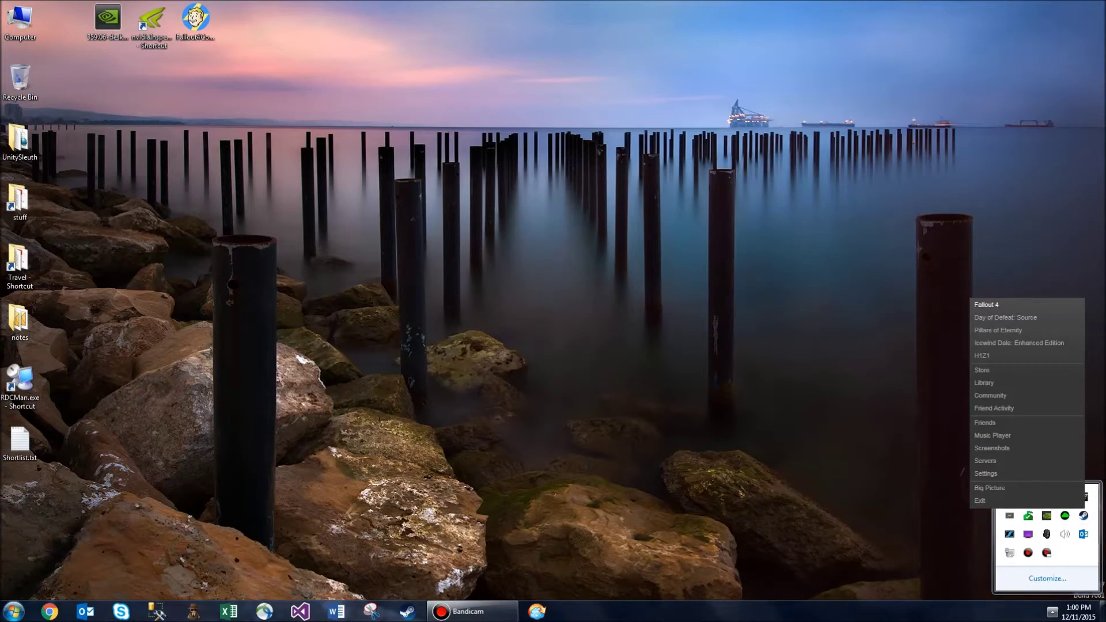
click(992, 306)
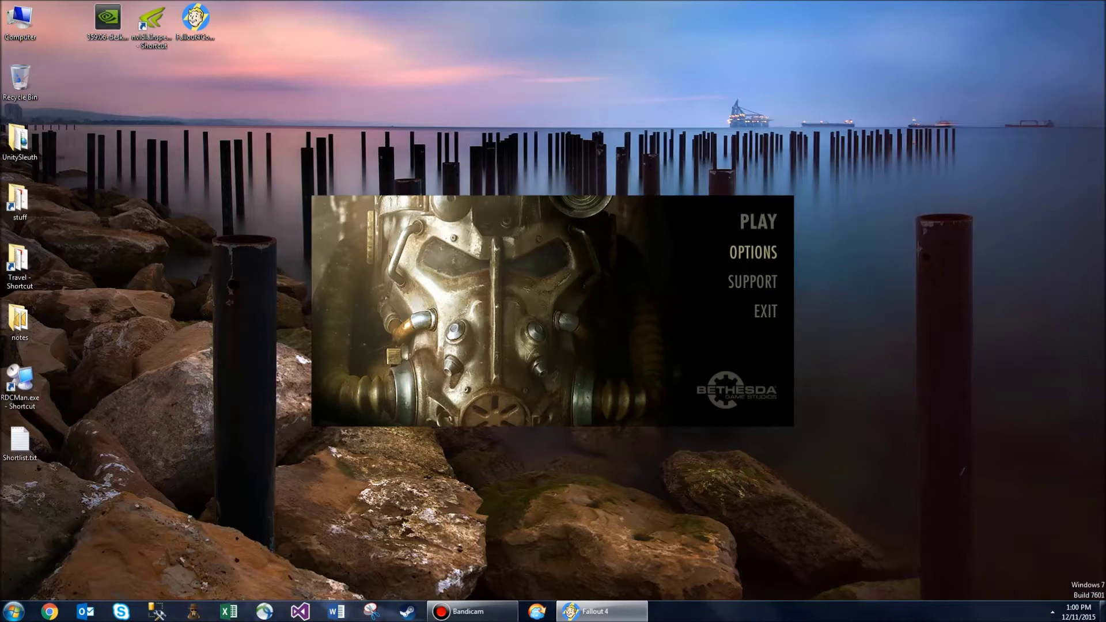
Apply the Ultra detail preset in the Fallout 4 launcher's graphics options
click(752, 252)
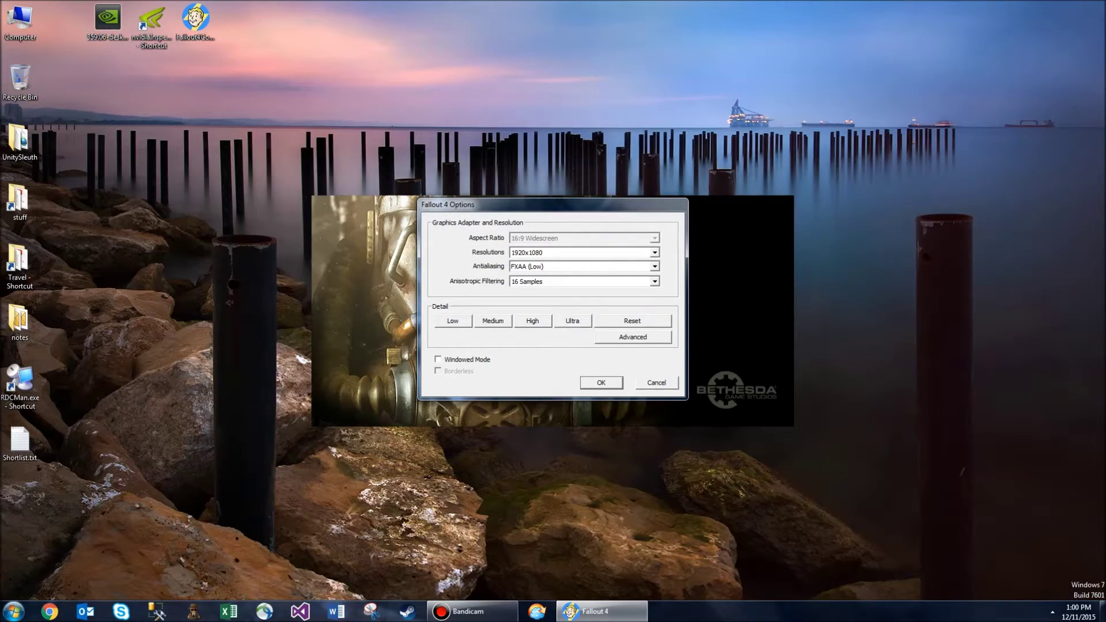
click(572, 321)
key(Return)
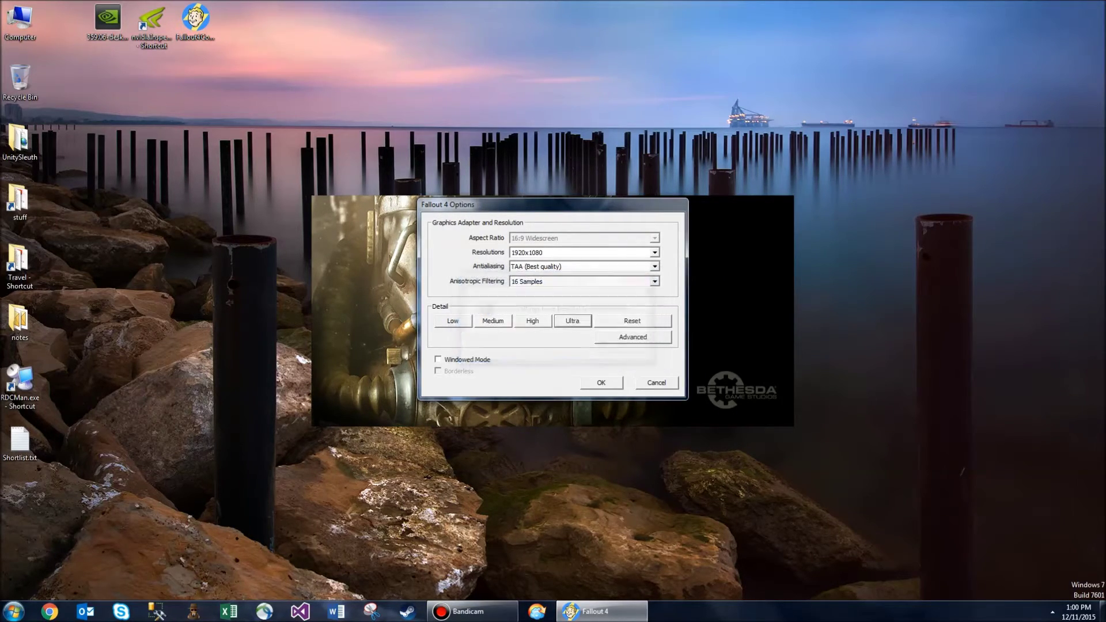
In the advanced detail options, set Godrays Quality to Off (best performance) and Depth of Field to Standard (Low), and check the view distance settings
click(633, 337)
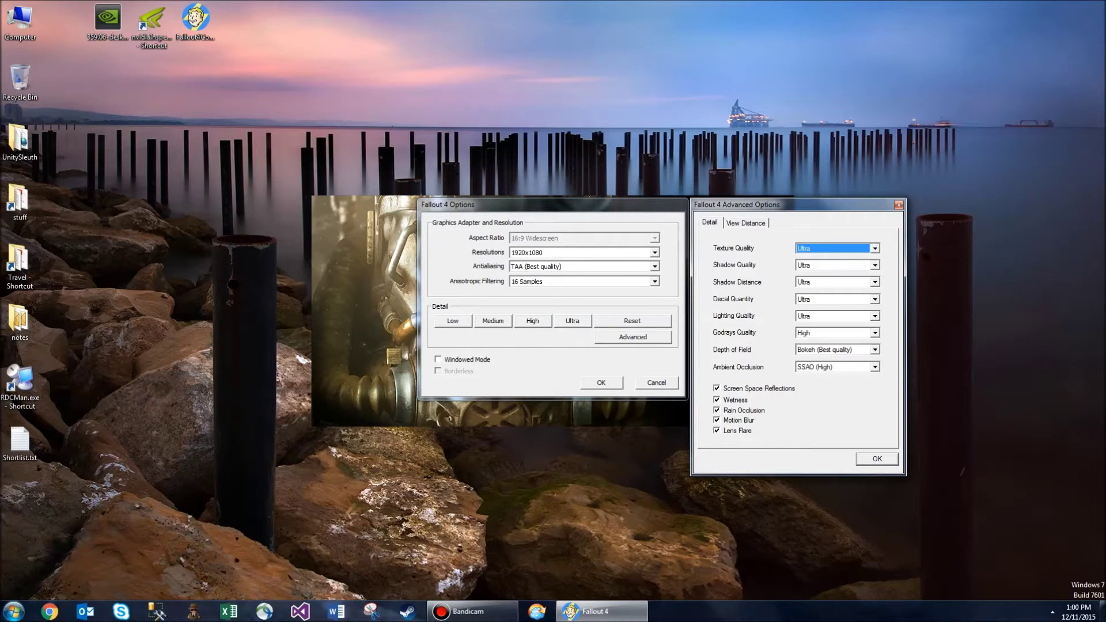
click(874, 333)
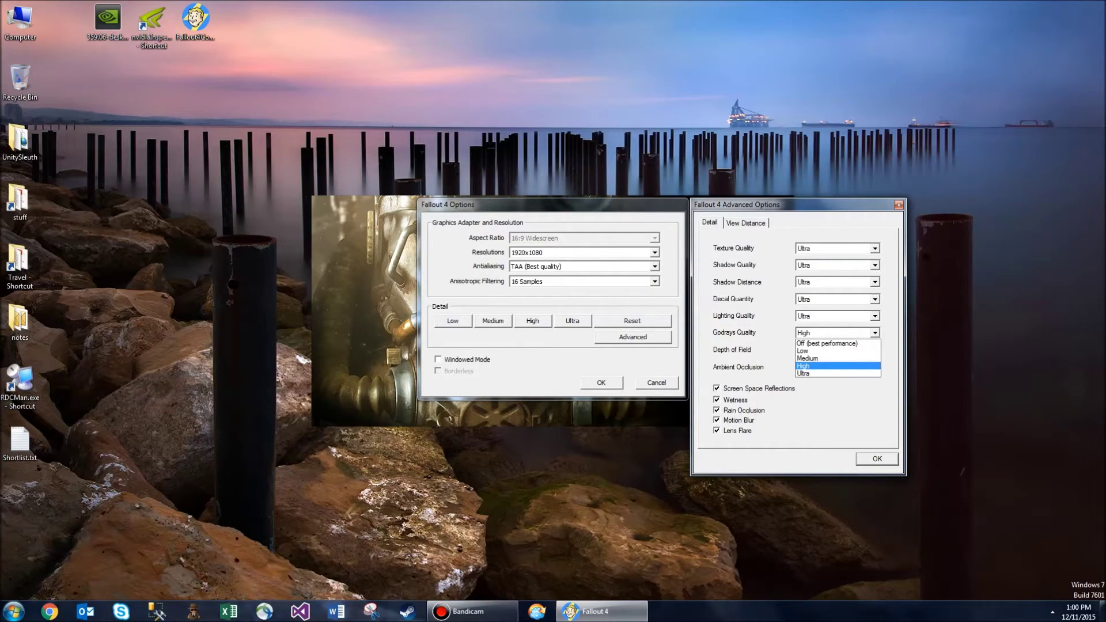
click(826, 344)
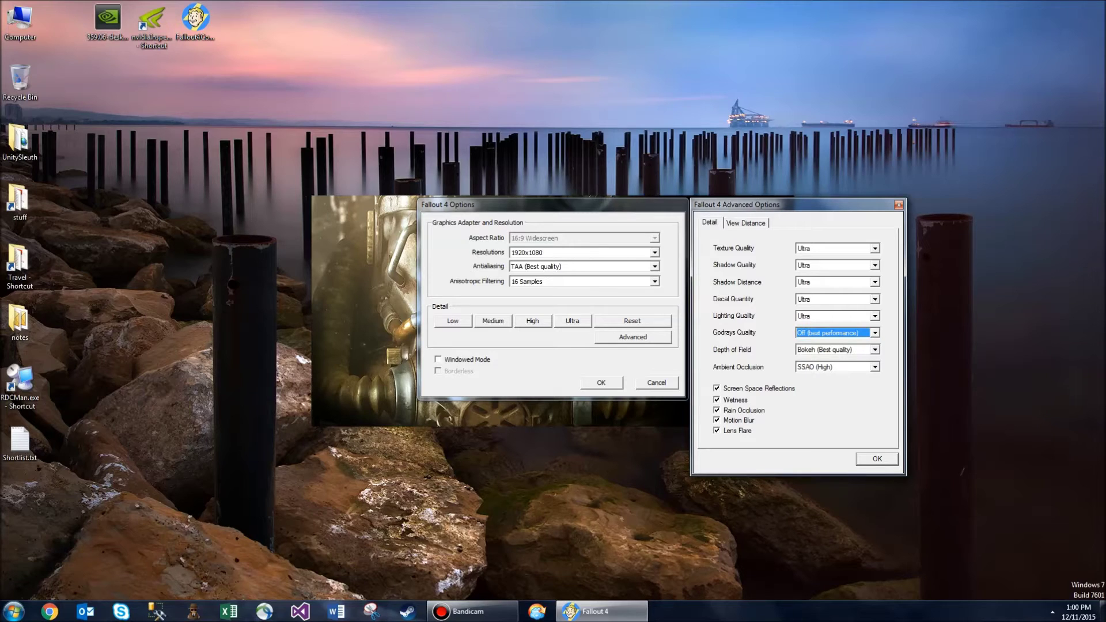
click(874, 349)
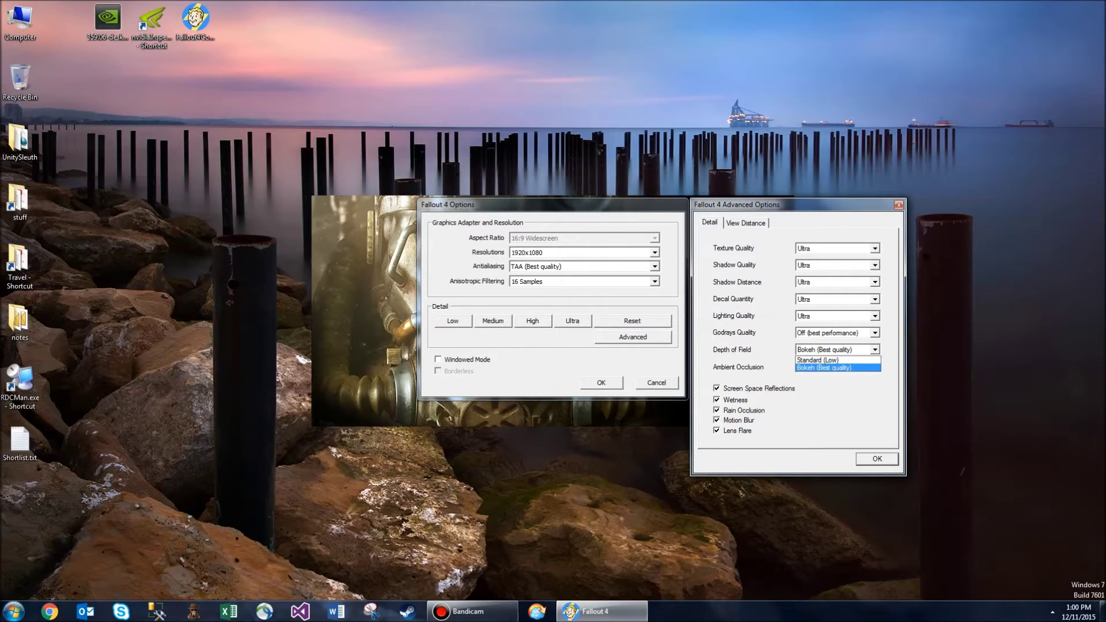
click(827, 360)
key(ctrl+Tab)
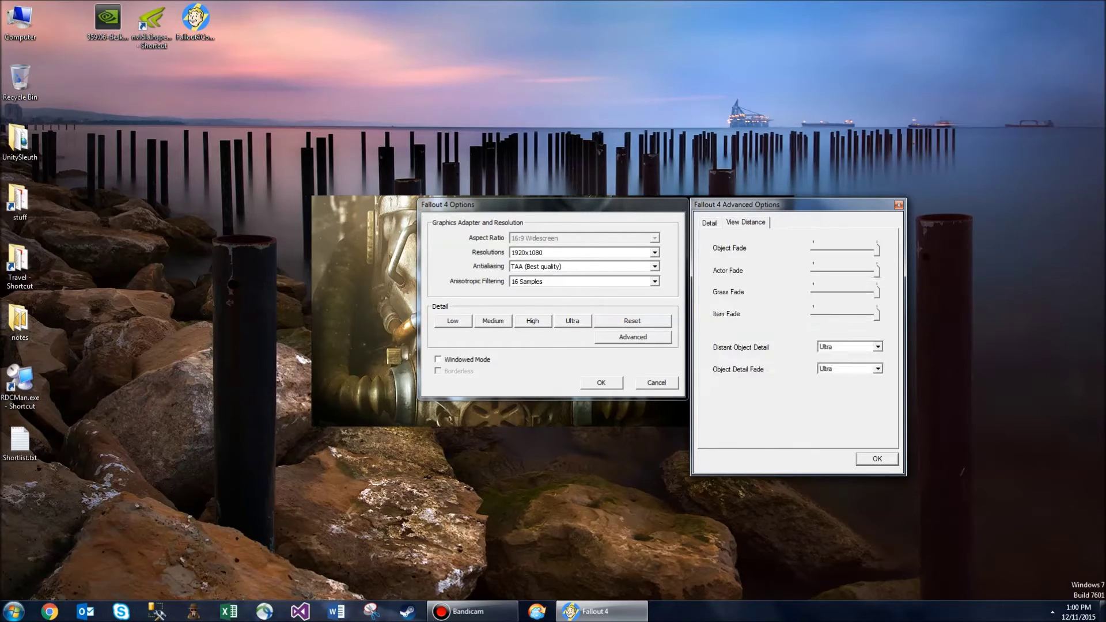
key(ctrl+shift+Tab)
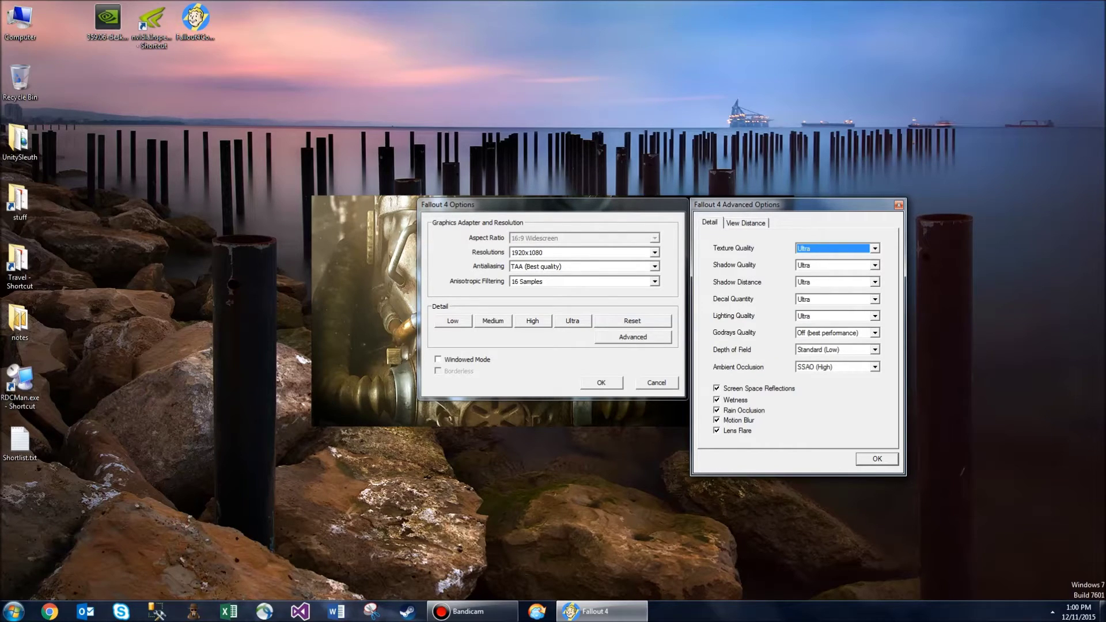
Accept the advanced and main graphics options and start the game from the launcher
key(Return)
key(Tab)
key(Tab)
key(Return)
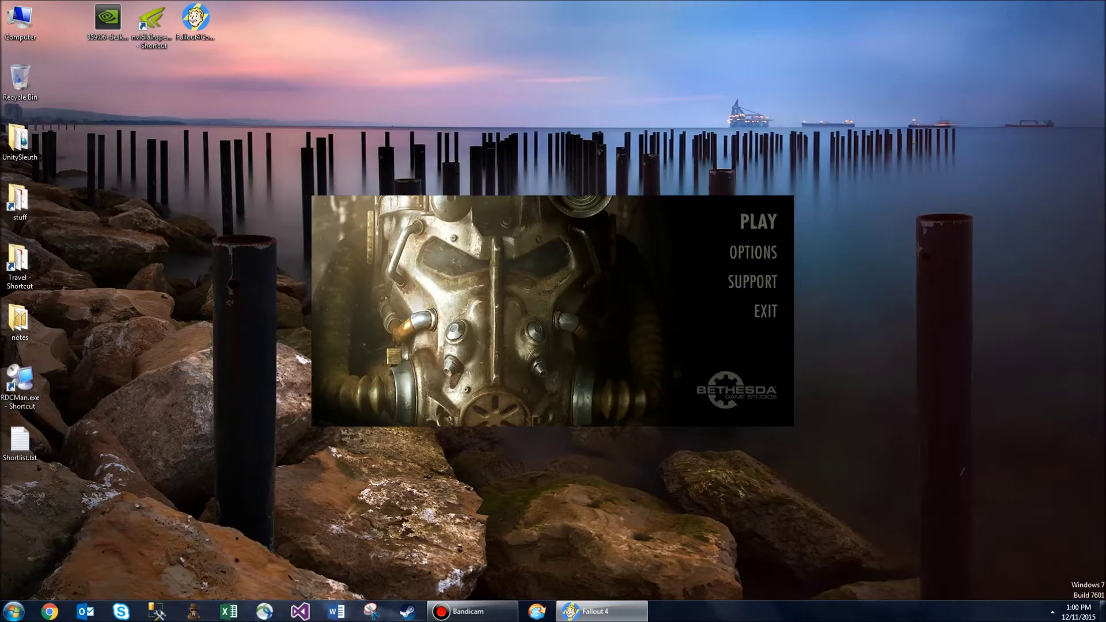
key(Return)
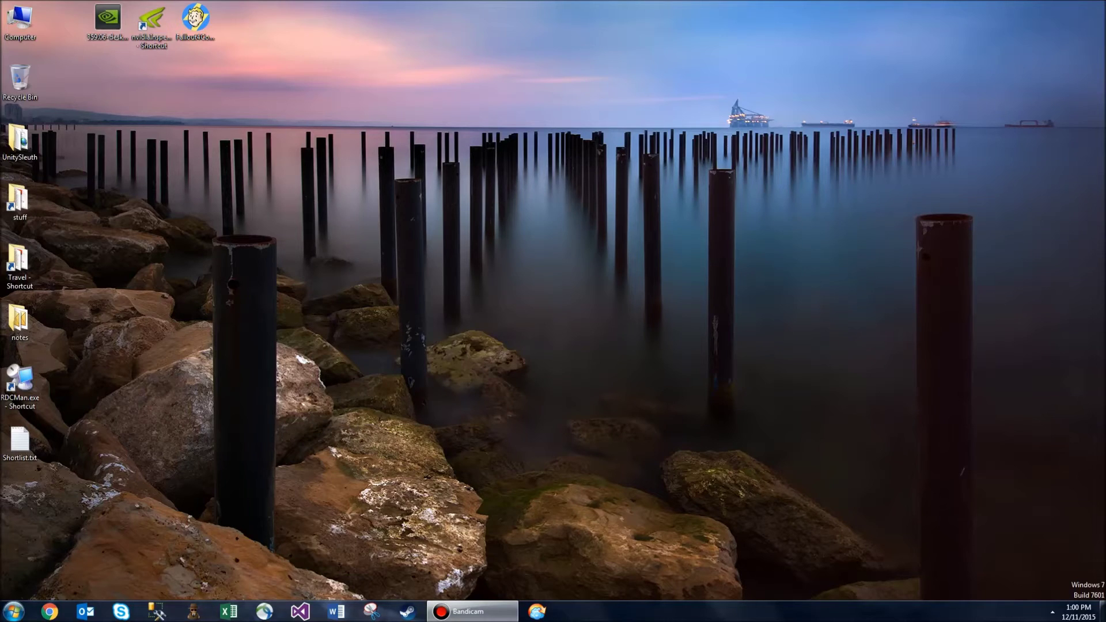
Open the Fallout 4 configuration tool from the desktop and move its window to a clearer spot
click(195, 23)
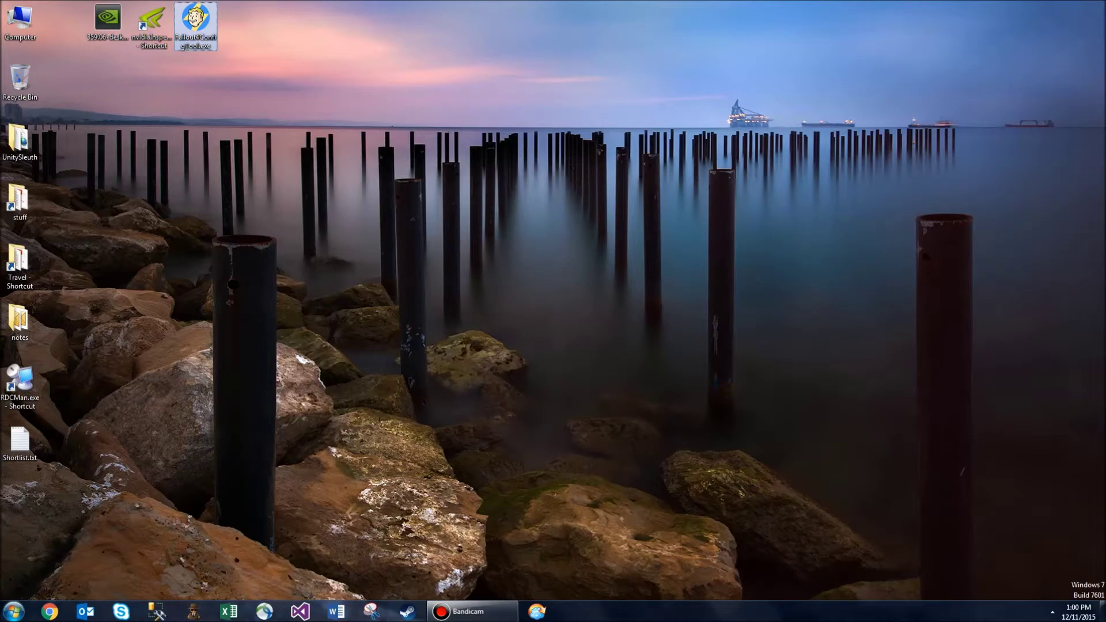
right_click(195, 35)
click(231, 56)
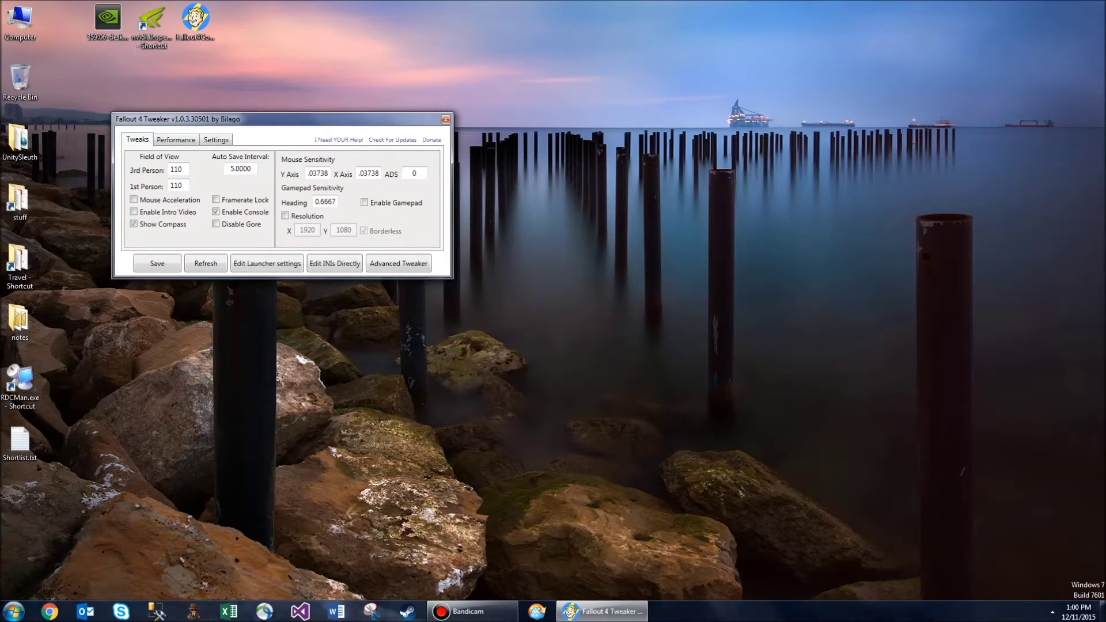
drag(282, 119, 375, 198)
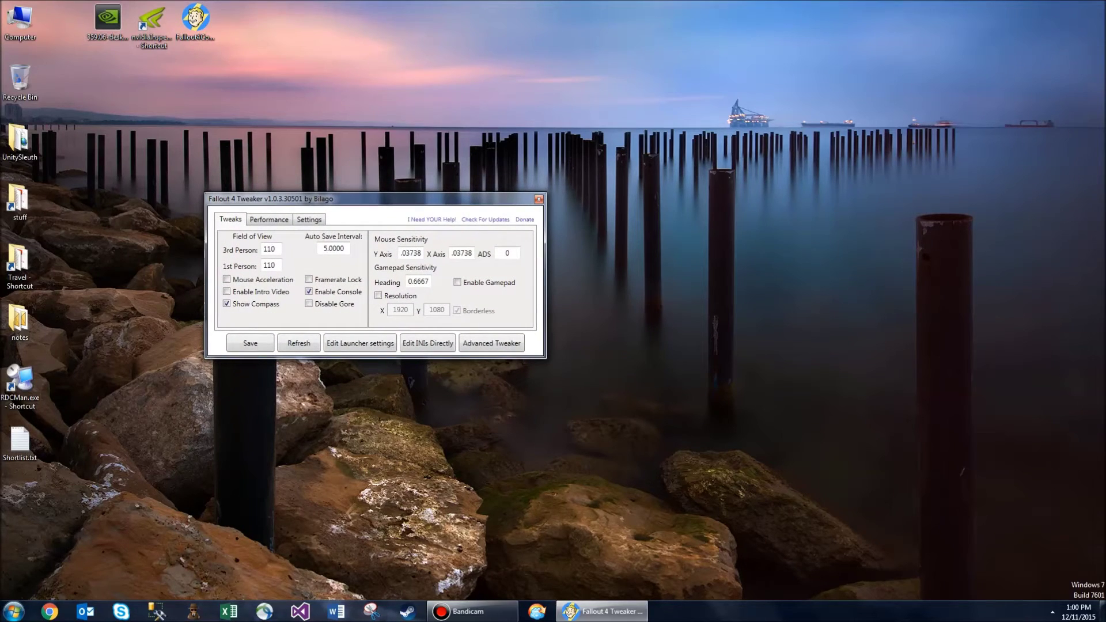
Disable depth of field (DOF) in the tweaker's performance options and save the settings
click(269, 219)
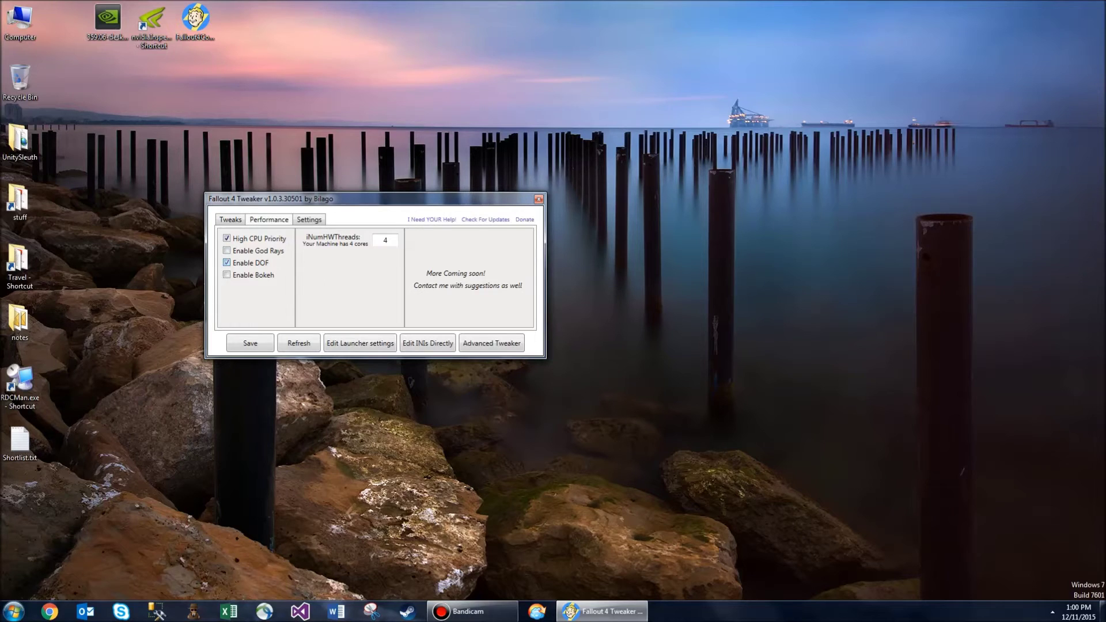
click(250, 342)
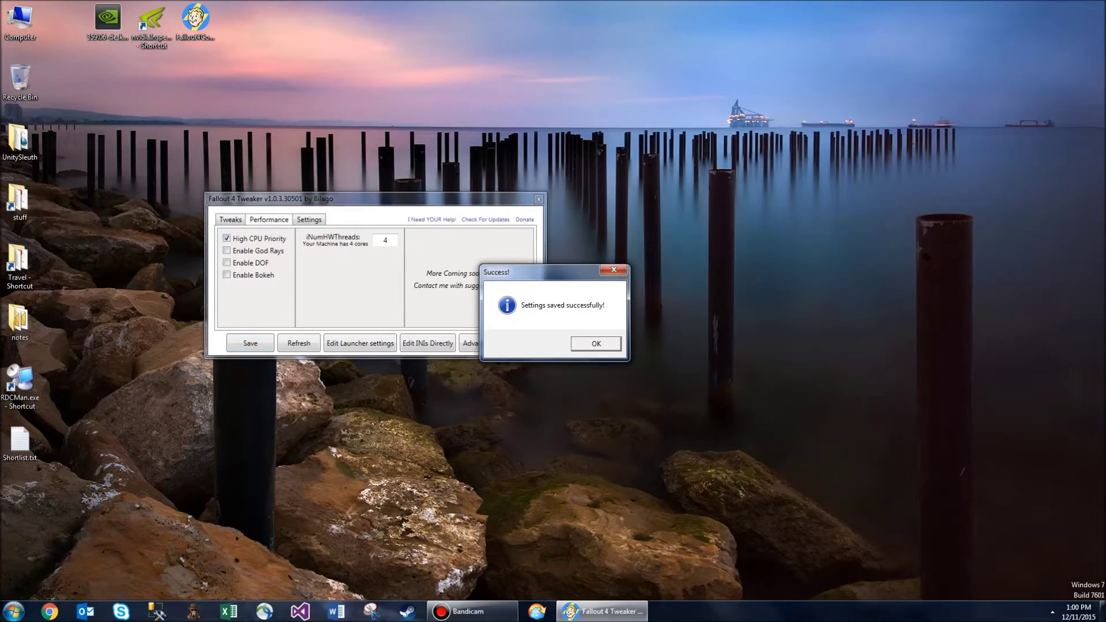
key(Return)
Enable setting the INI to read-only after saving in the tweaker's settings, and save again
click(309, 220)
click(226, 289)
click(250, 343)
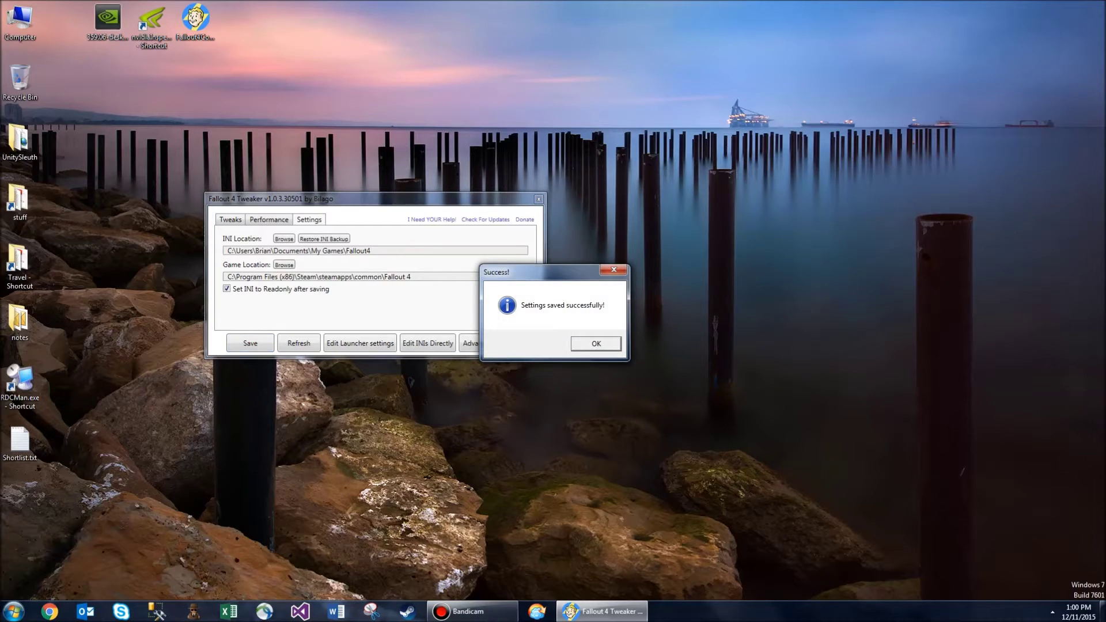
key(Return)
Review the tweaker's general tweaks, performance options and INI read-only setting, and close the tweaker
click(231, 220)
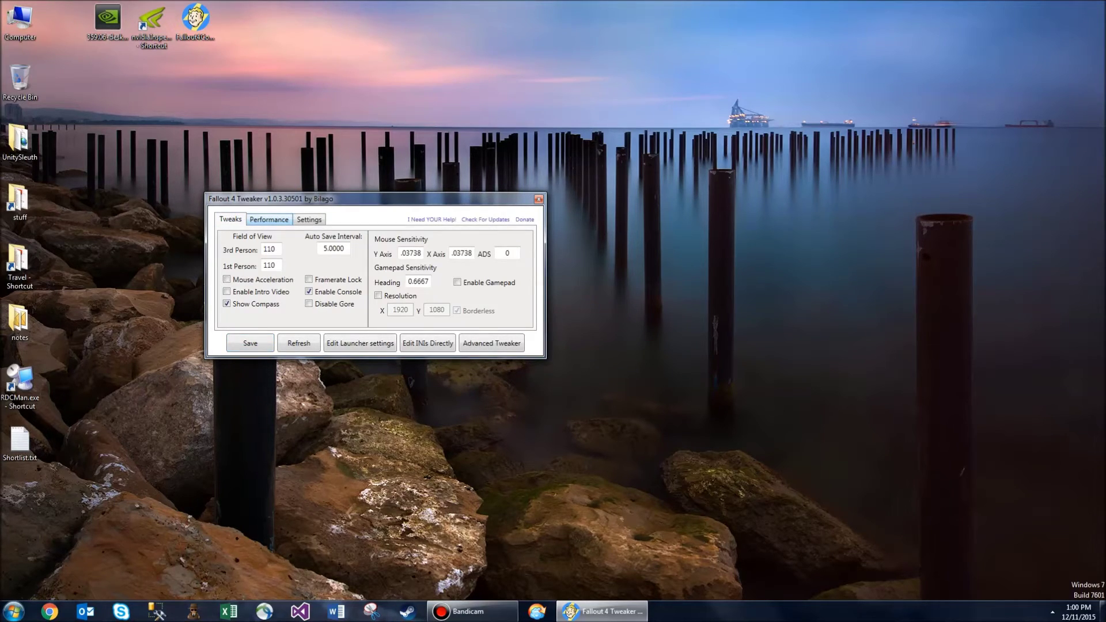
click(269, 219)
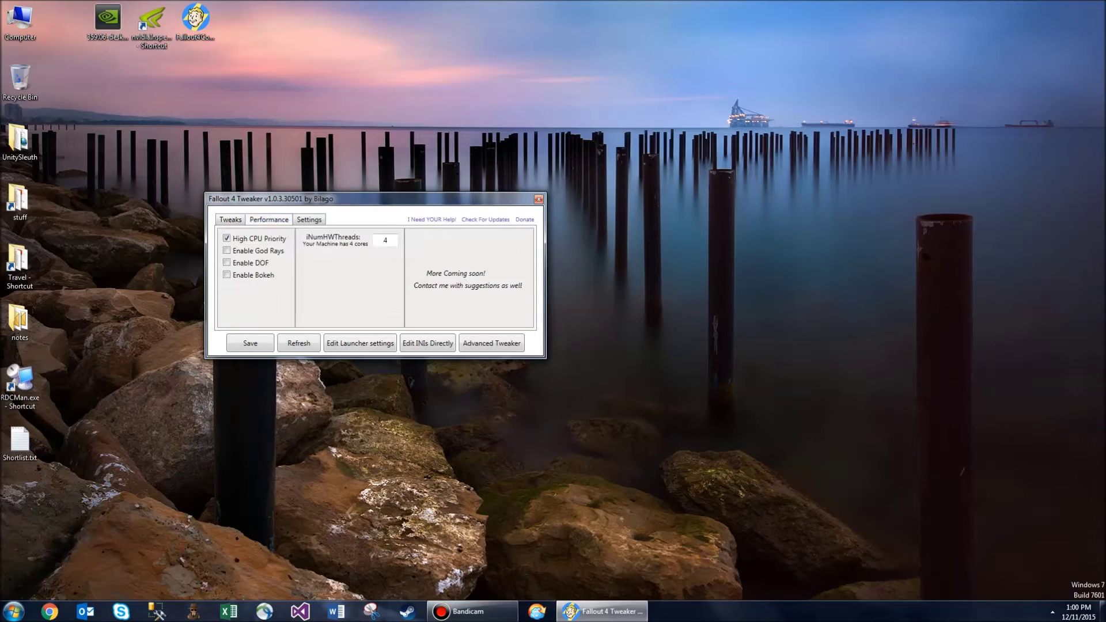
click(309, 219)
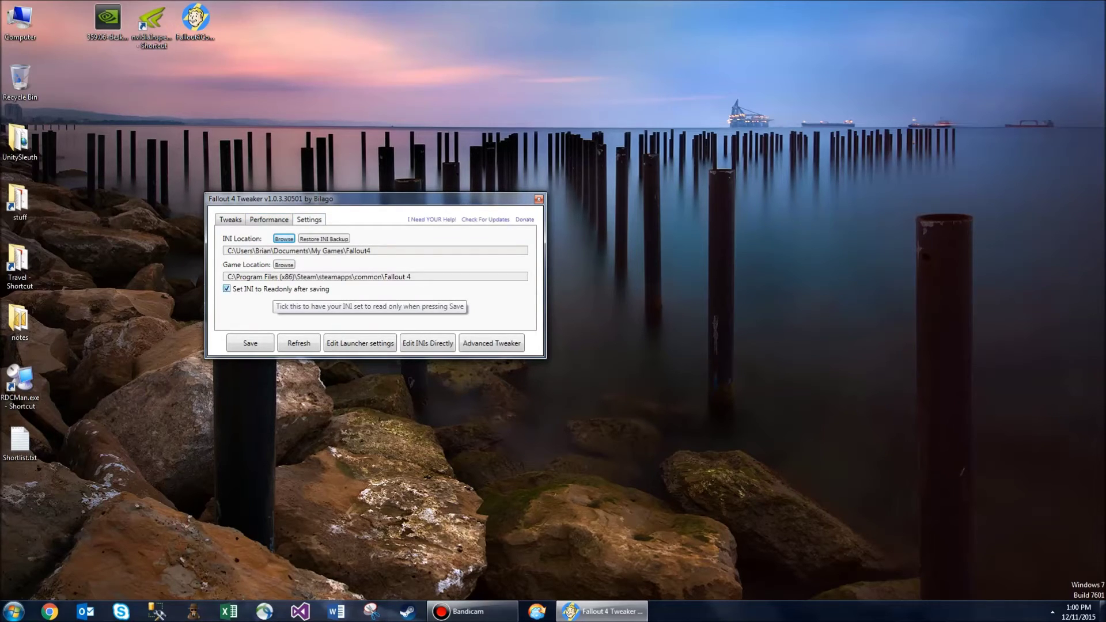
drag(374, 199, 392, 171)
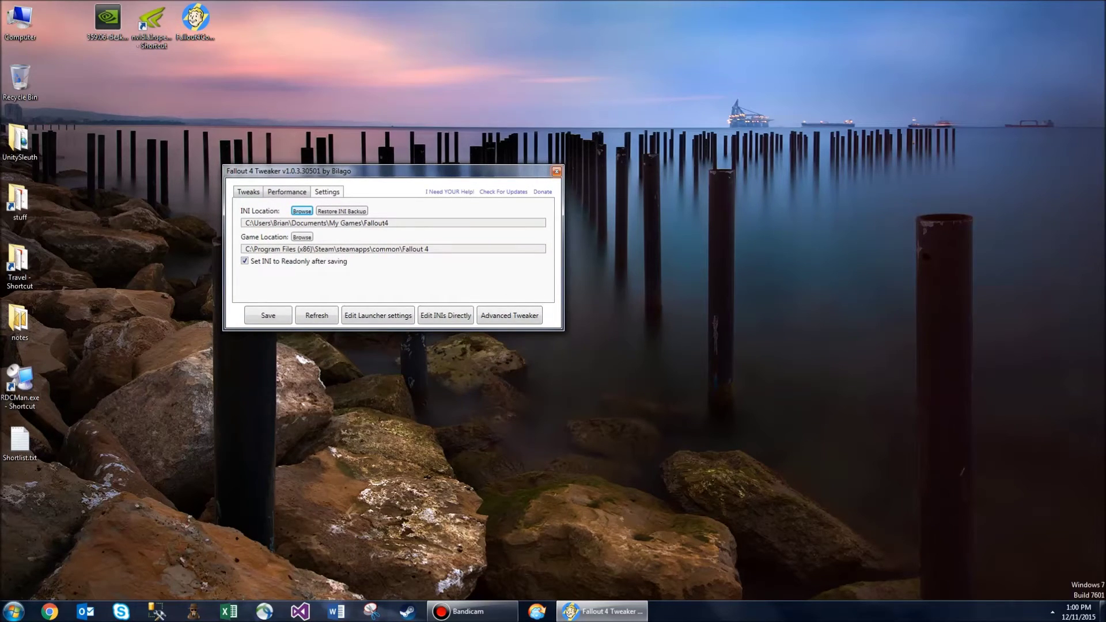
click(557, 172)
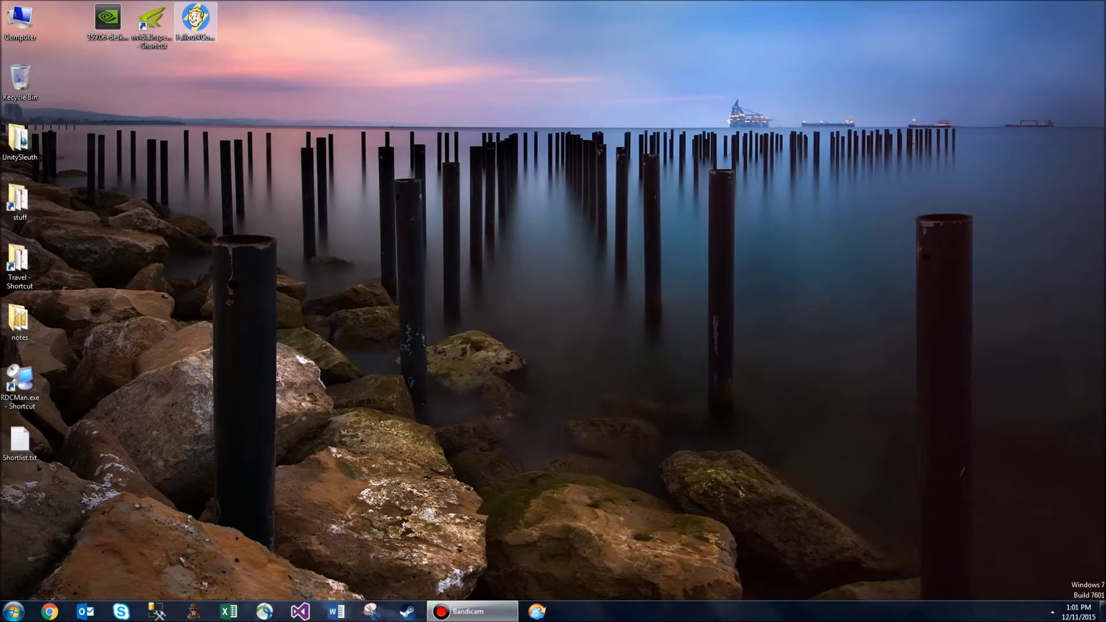
click(195, 20)
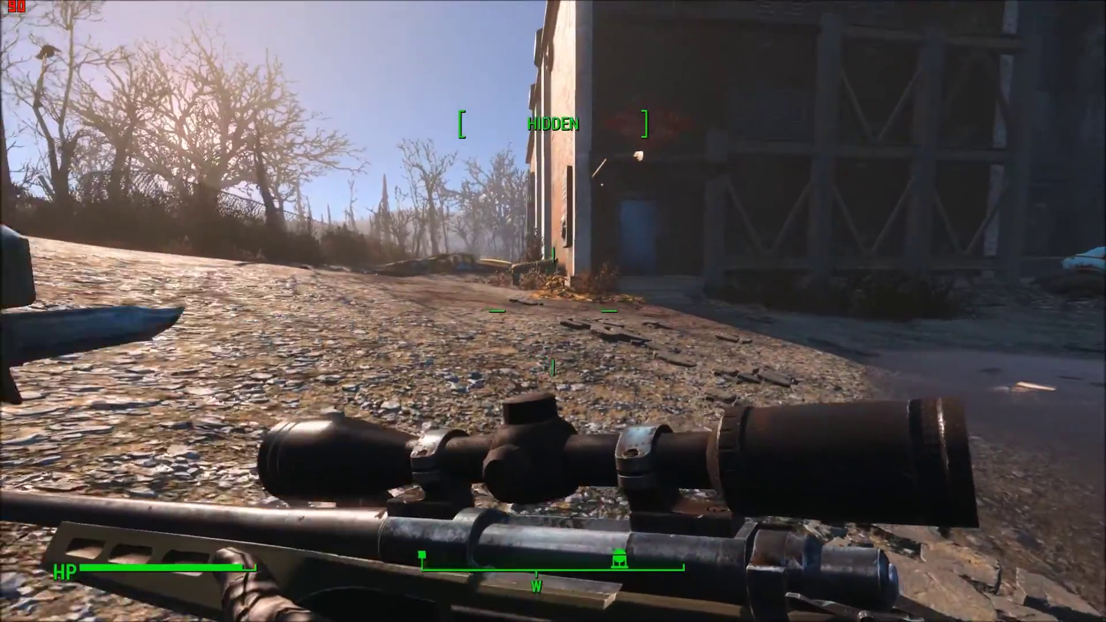
key(w)
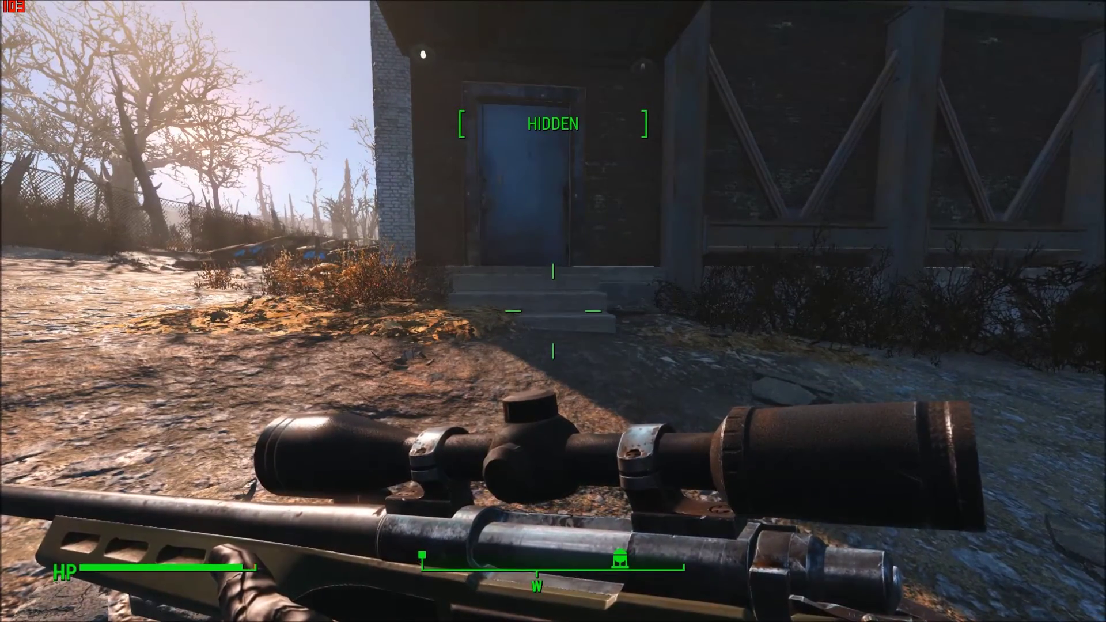
key(w)
key(w)
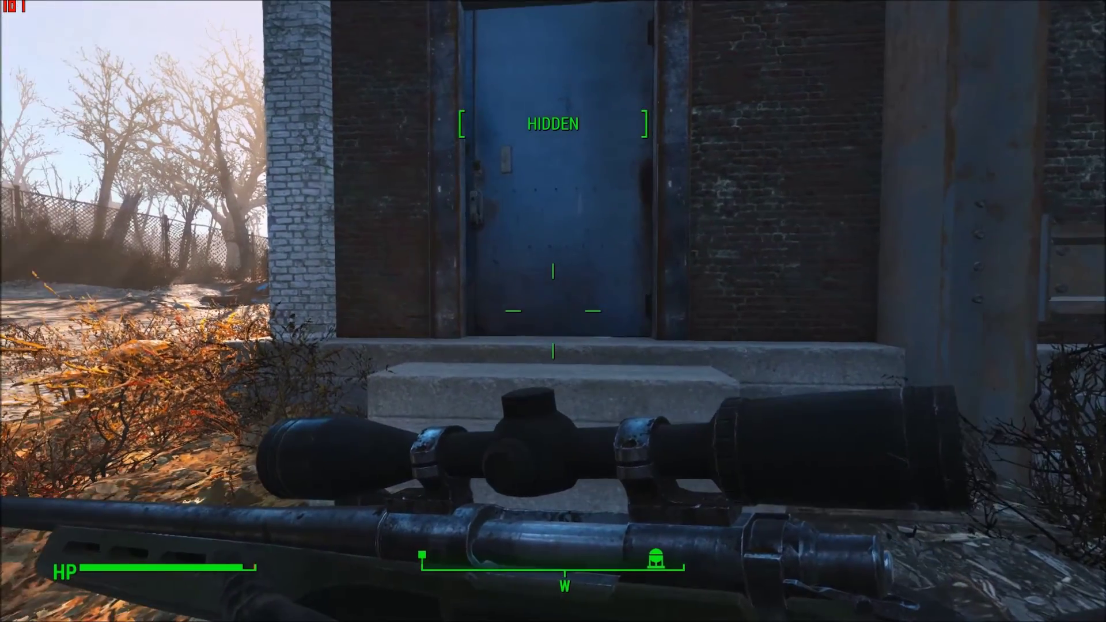
key(ctrl)
key(ctrl)
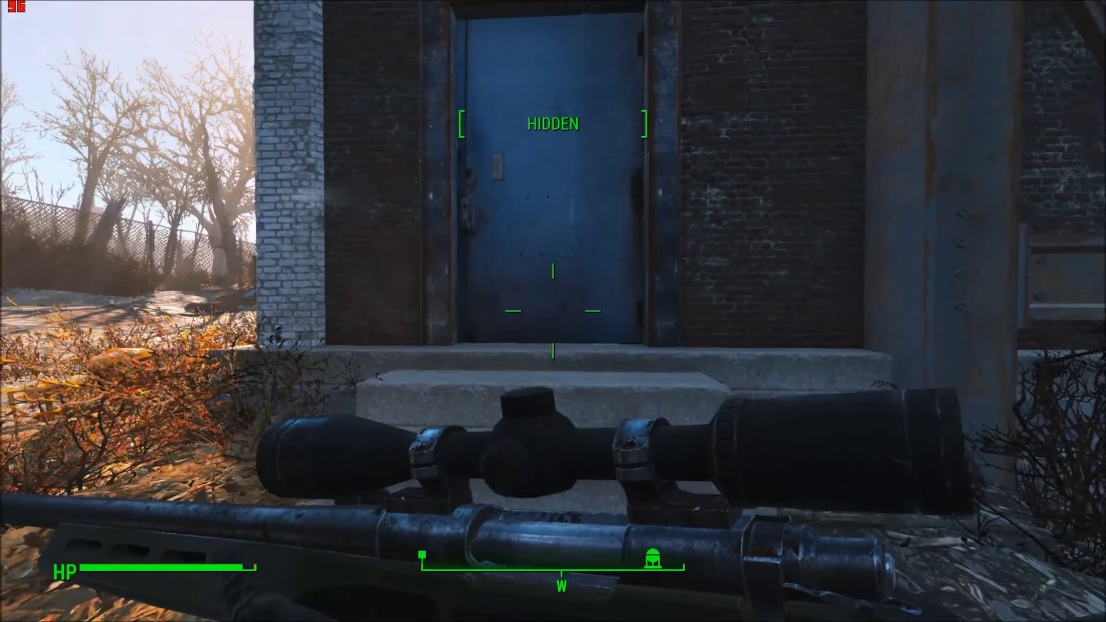
key(w)
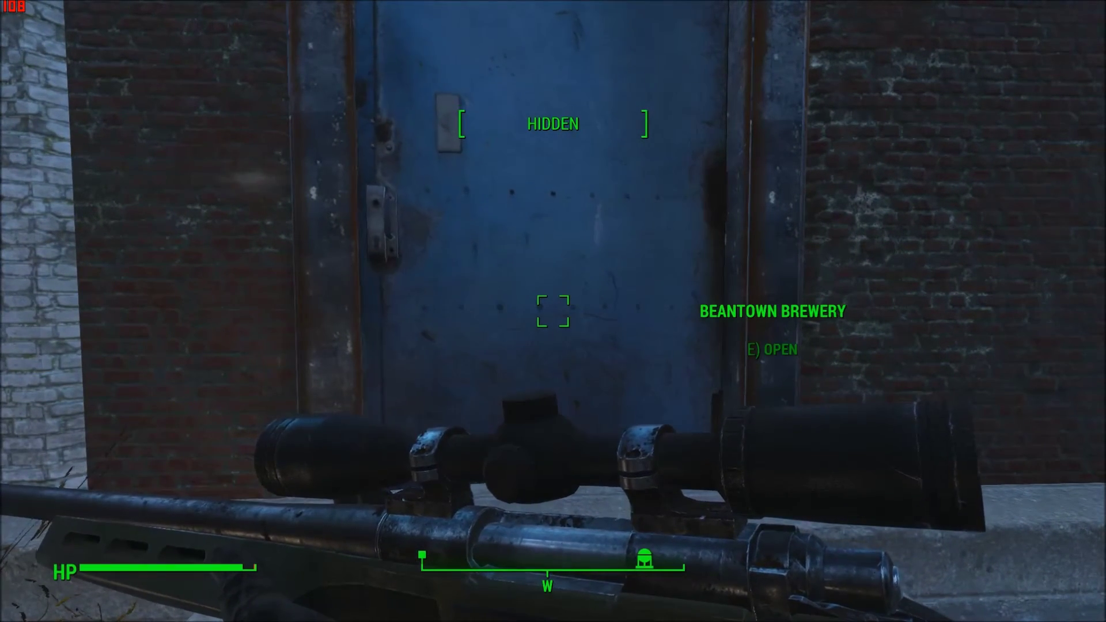
key(e)
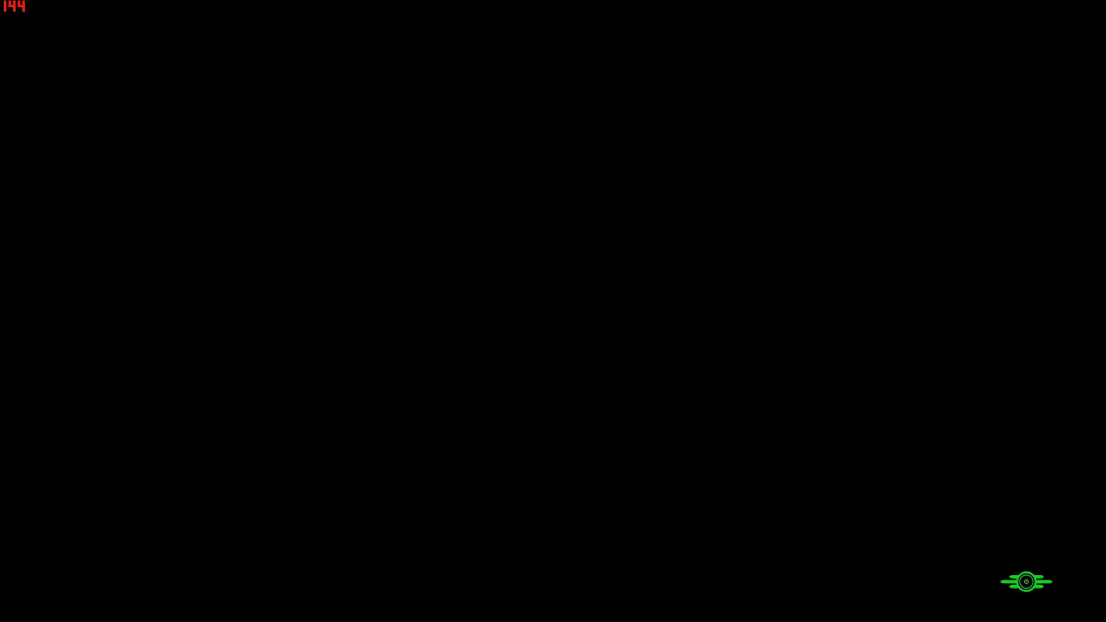